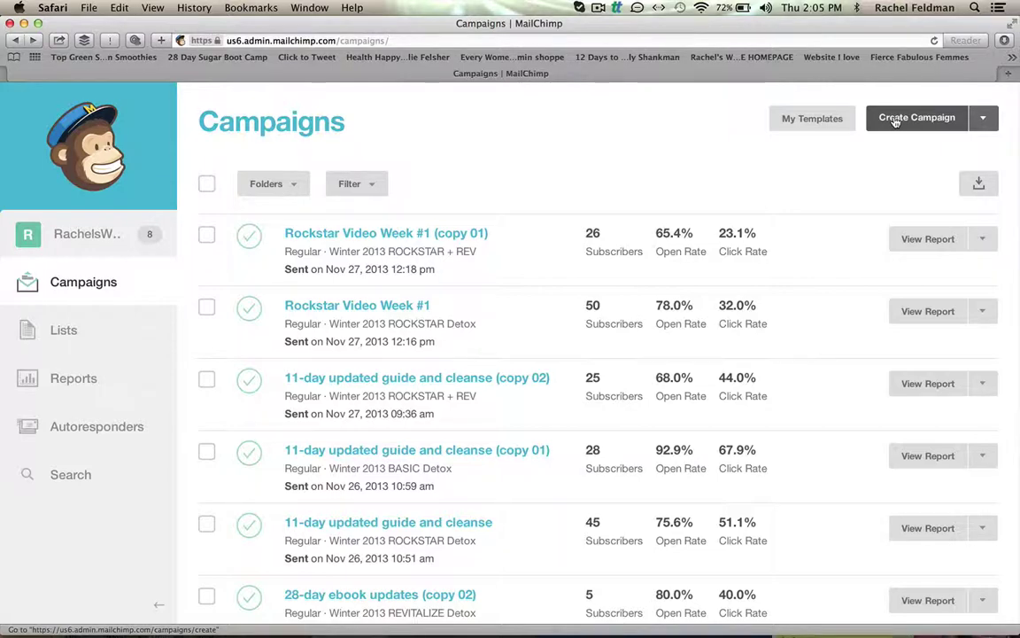
# Open the Campaign Builder from the Campaigns page with Create Campaign
pyautogui.click(894, 122)
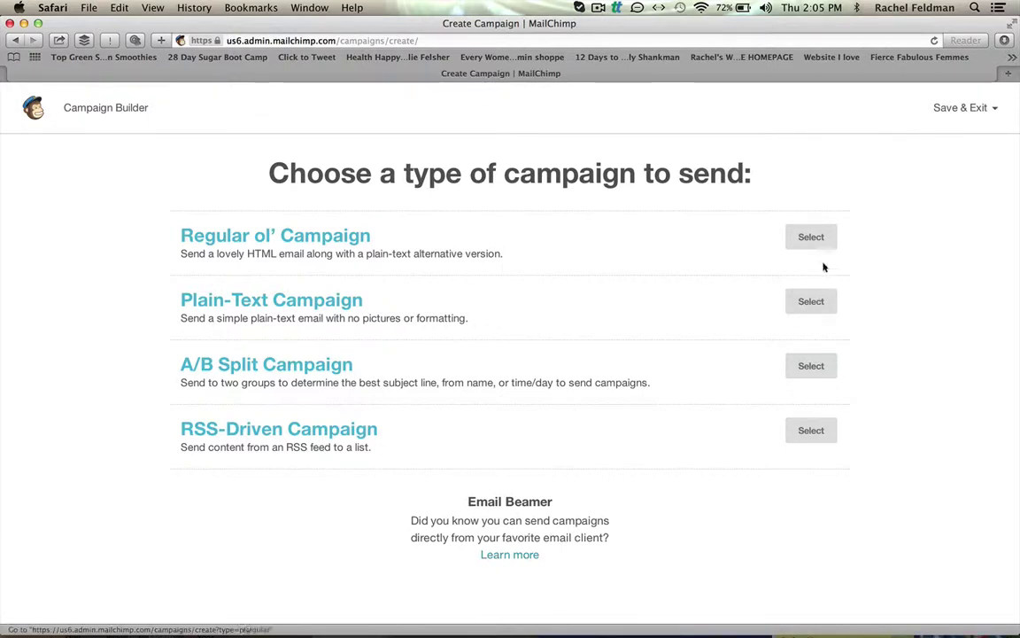
# Choose a Regular ol' Campaign sent to the 'me (1 recipients)' list
pyautogui.click(811, 239)
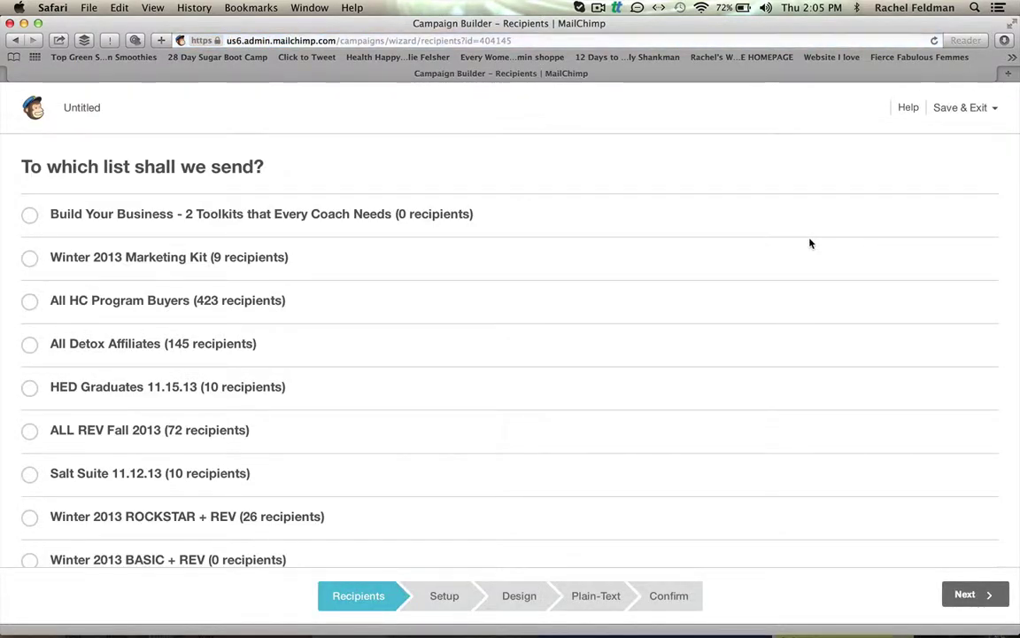
pyautogui.scroll(-10, 693, 318)
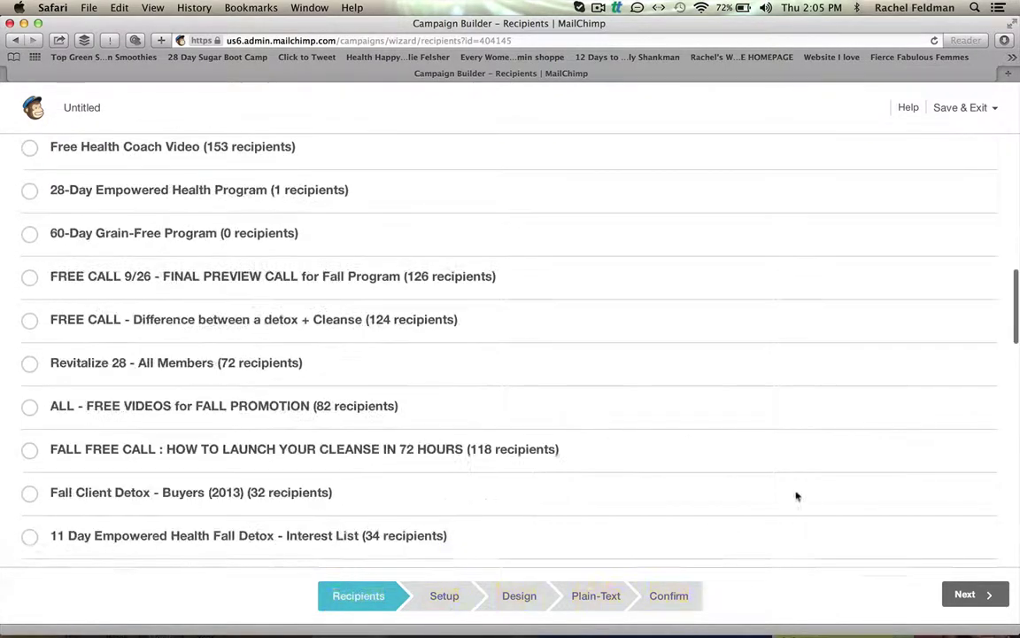
pyautogui.scroll(-15, 796, 497)
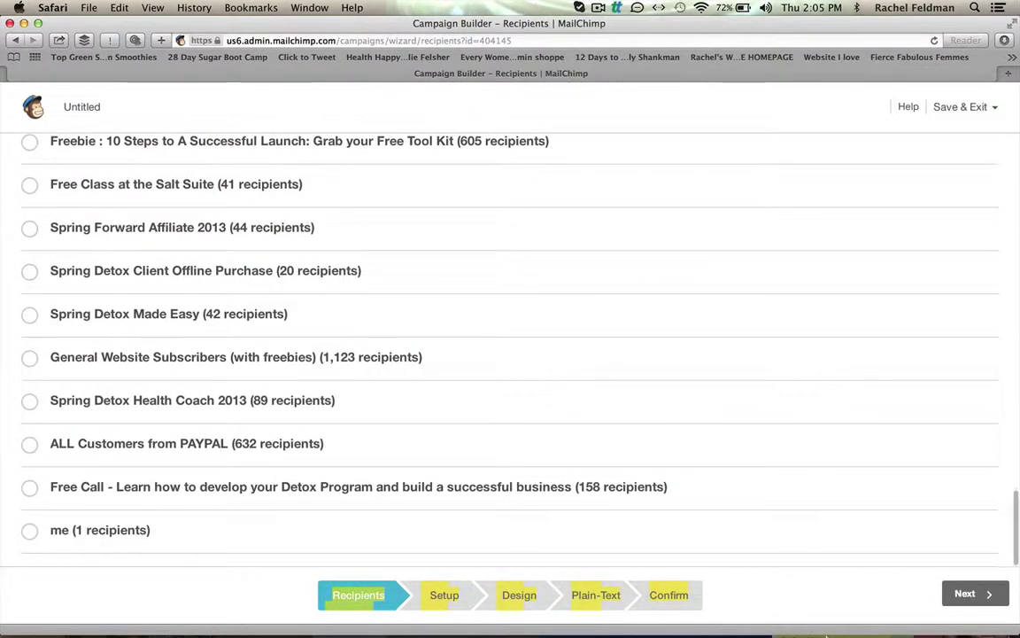
pyautogui.click(740, 535)
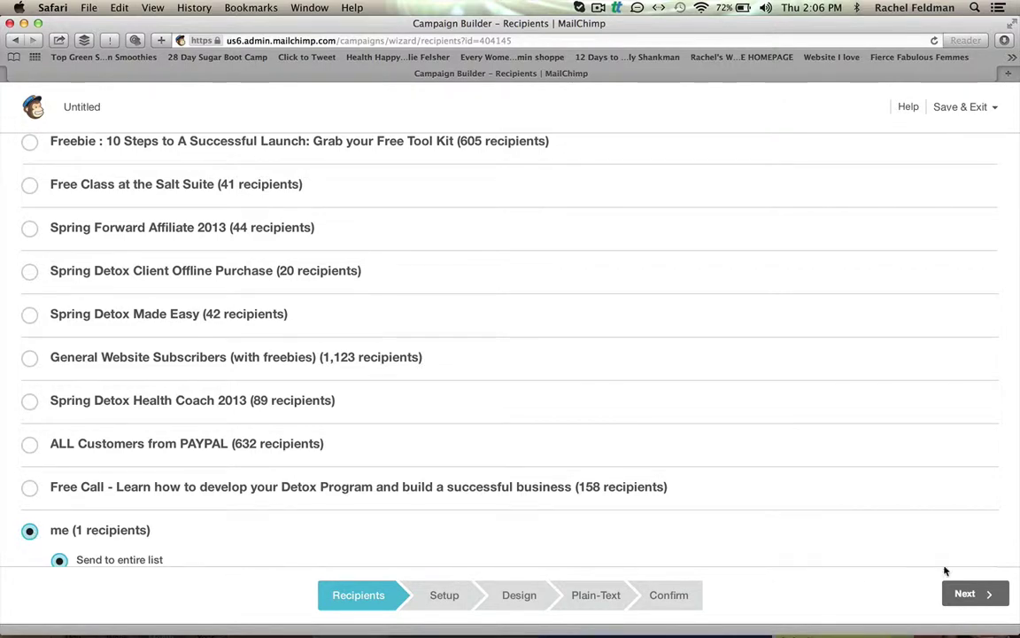
# Name the campaign 'Test Winter Health Coach' on the Setup step
pyautogui.click(970, 594)
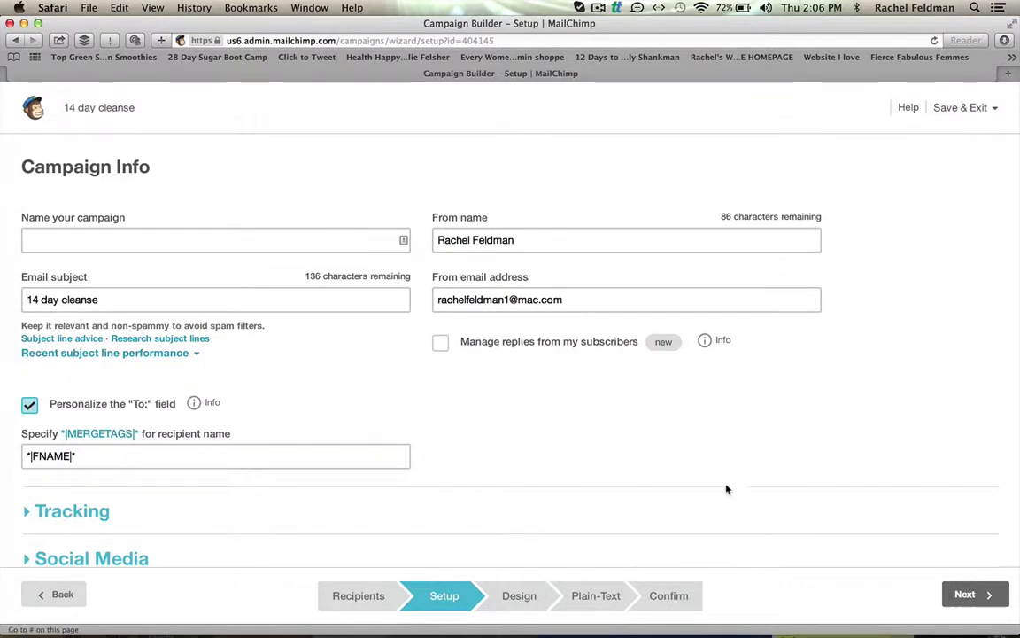
pyautogui.click(178, 240)
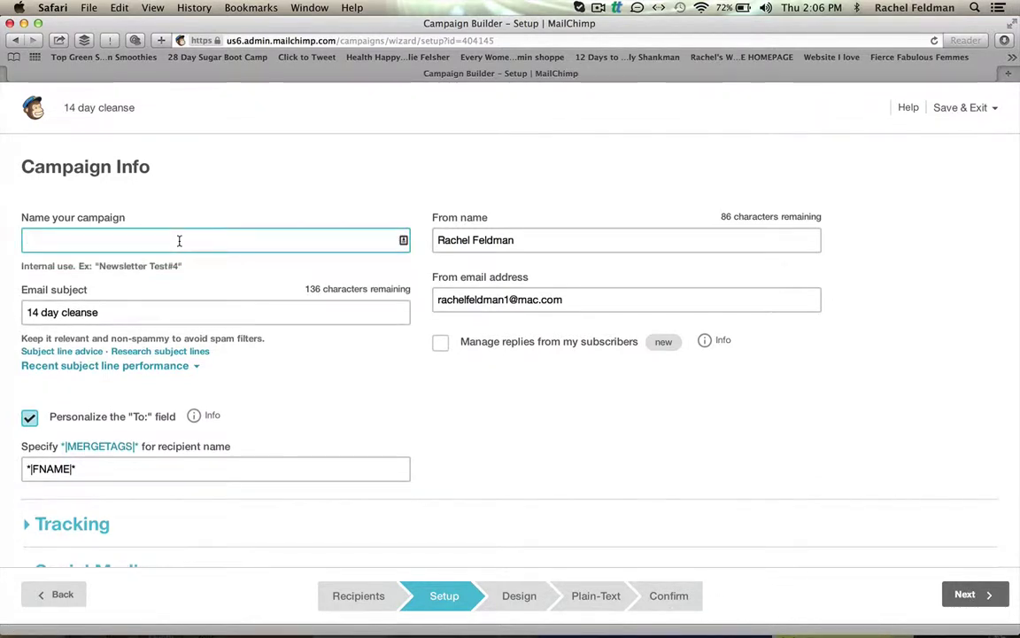
pyautogui.write('Test Wint')
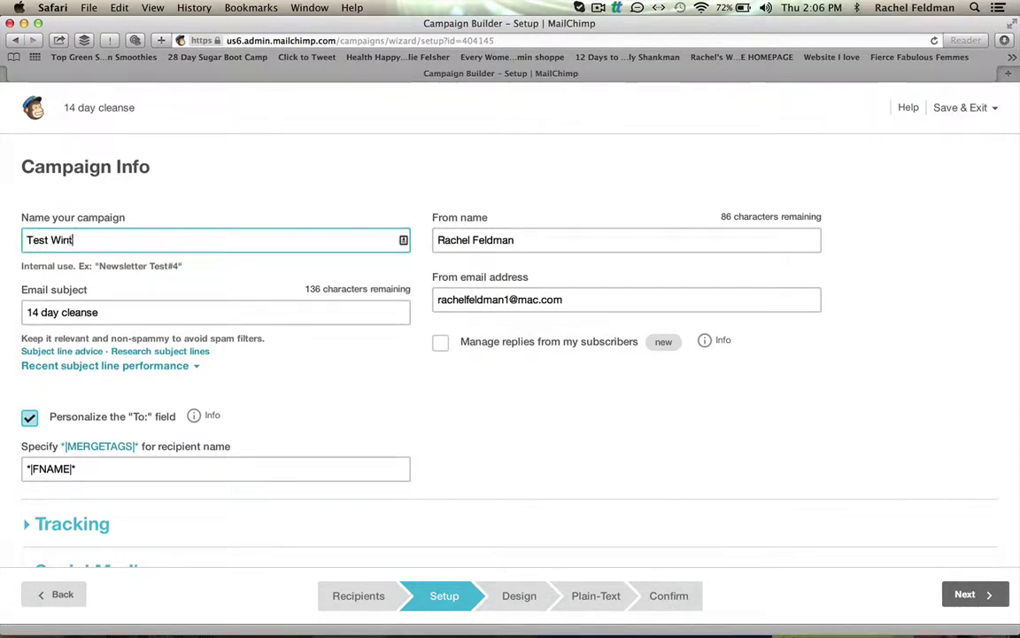
pyautogui.write('er Health ')
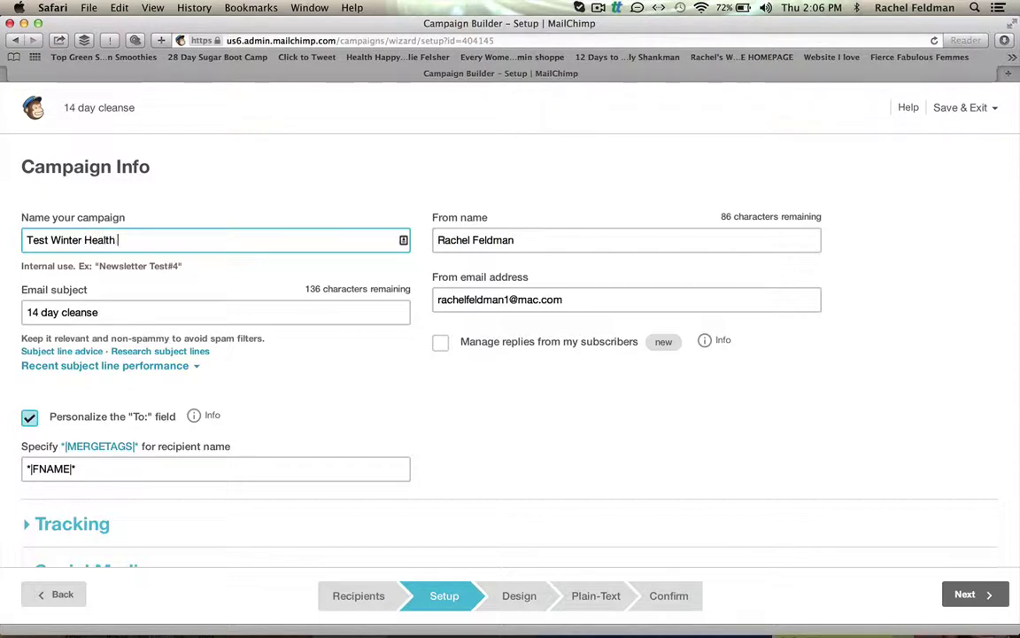
pyautogui.write('Coach')
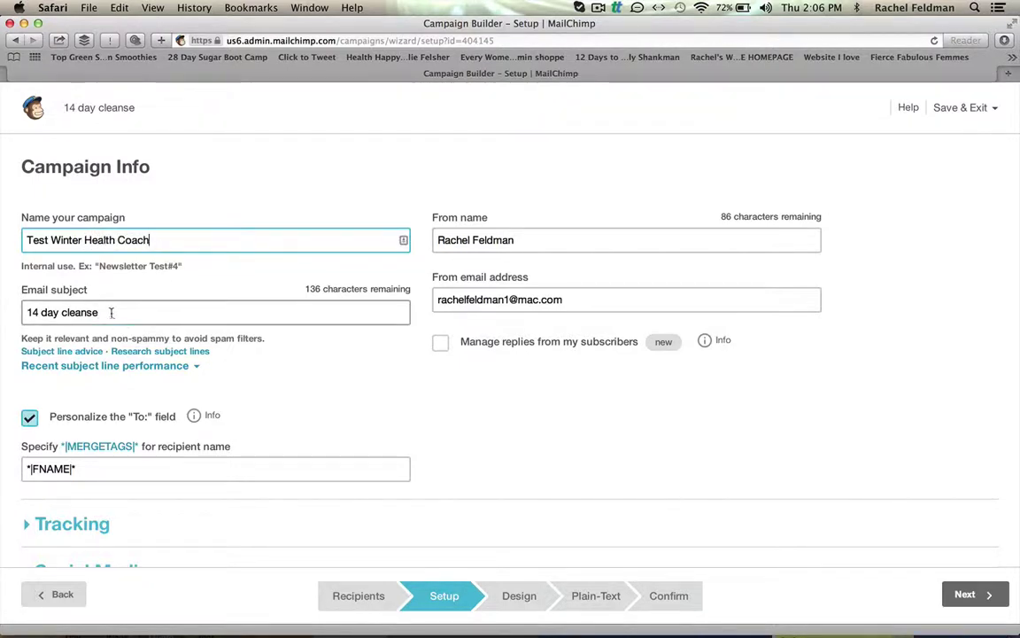
# Replace the '14 day cleanse' email subject with 'Welcome to your Detox'
pyautogui.click(111, 312)
pyautogui.press('BackSpace')
pyautogui.press('BackSpace')
pyautogui.press('BackSpace')
pyautogui.press('BackSpace')
pyautogui.press('BackSpace')
pyautogui.press('BackSpace')
pyautogui.press('BackSpace')
pyautogui.press('BackSpace')
pyautogui.press('BackSpace')
pyautogui.press('BackSpace')
pyautogui.press('BackSpace')
pyautogui.press('BackSpace')
pyautogui.press('BackSpace')
pyautogui.press('BackSpace')
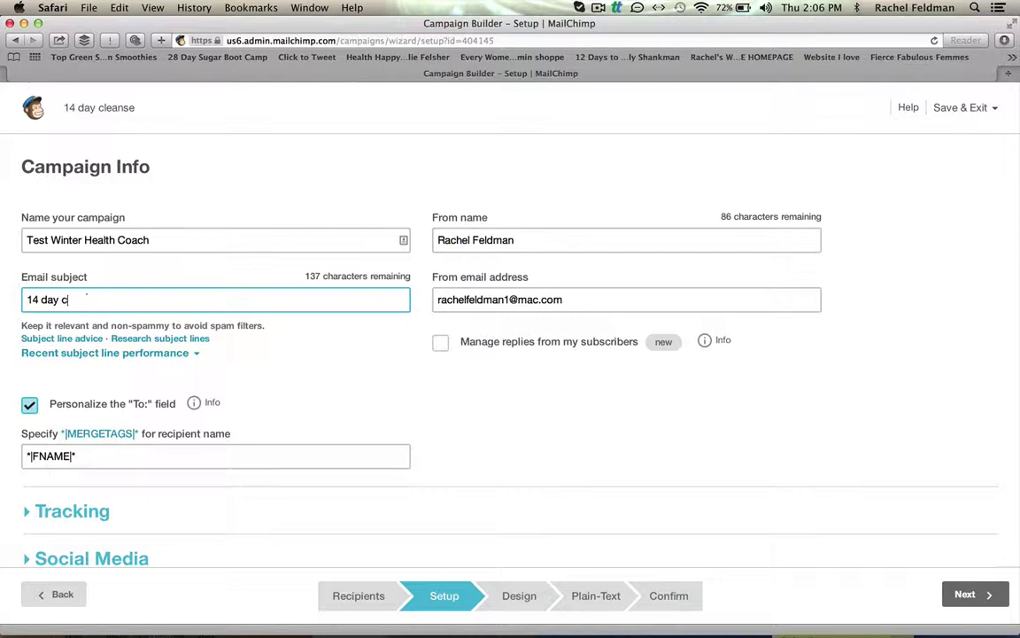
pyautogui.write('D')
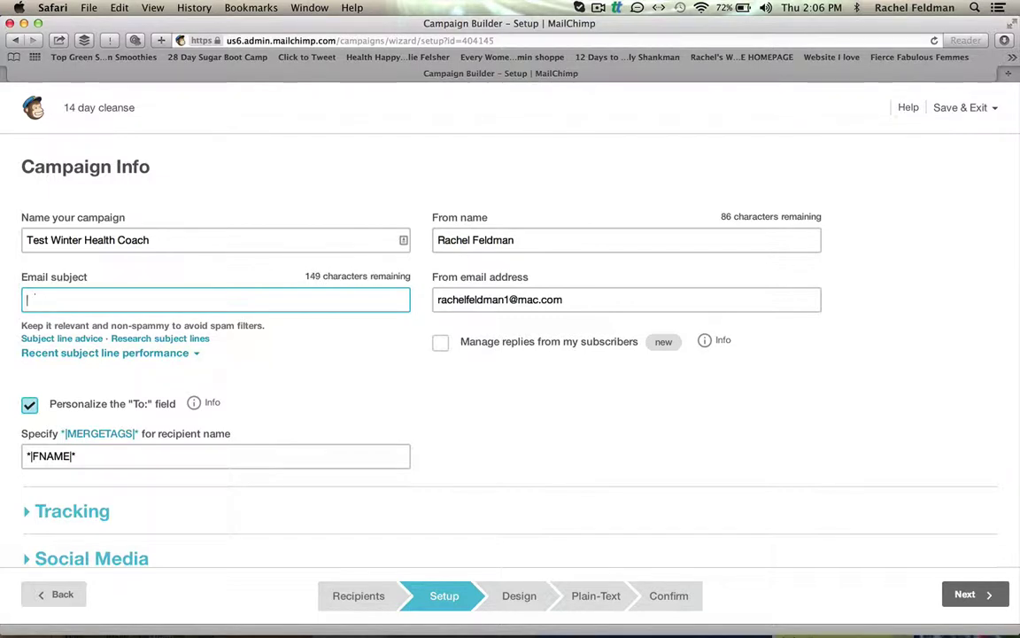
pyautogui.write('Welcome to you')
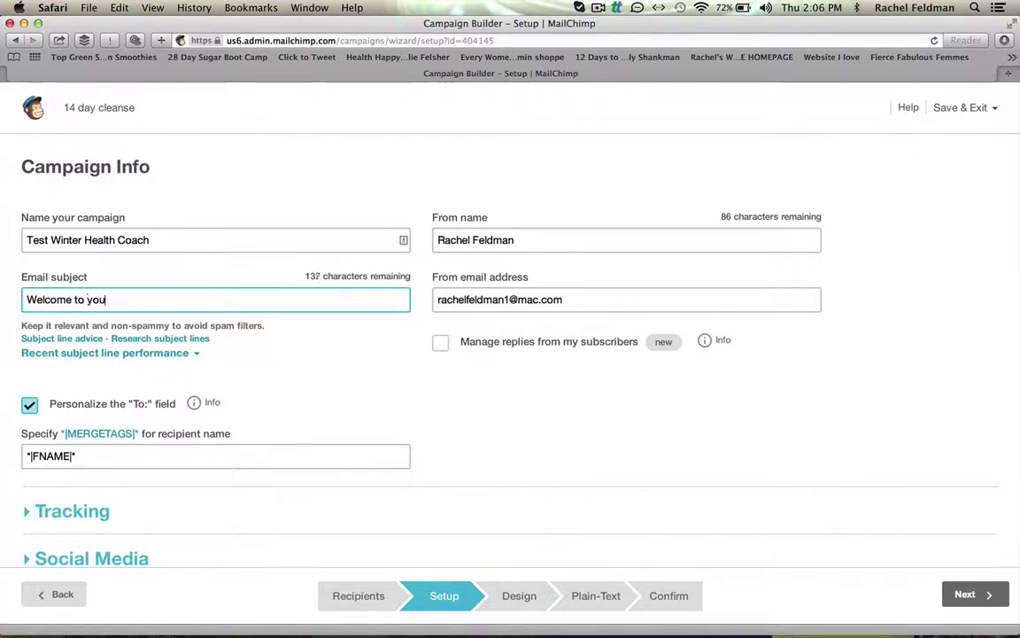
pyautogui.write('r Detox')
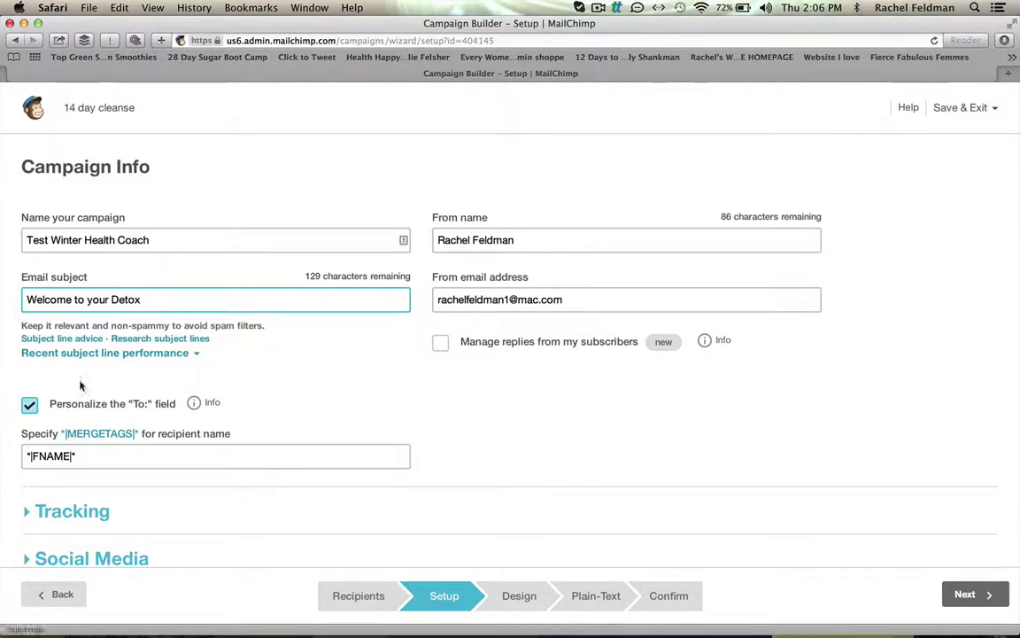
# Review the More Options and Social Media settings, leaving them unchanged
pyautogui.click(559, 384)
pyautogui.scroll(-1, 559, 385)
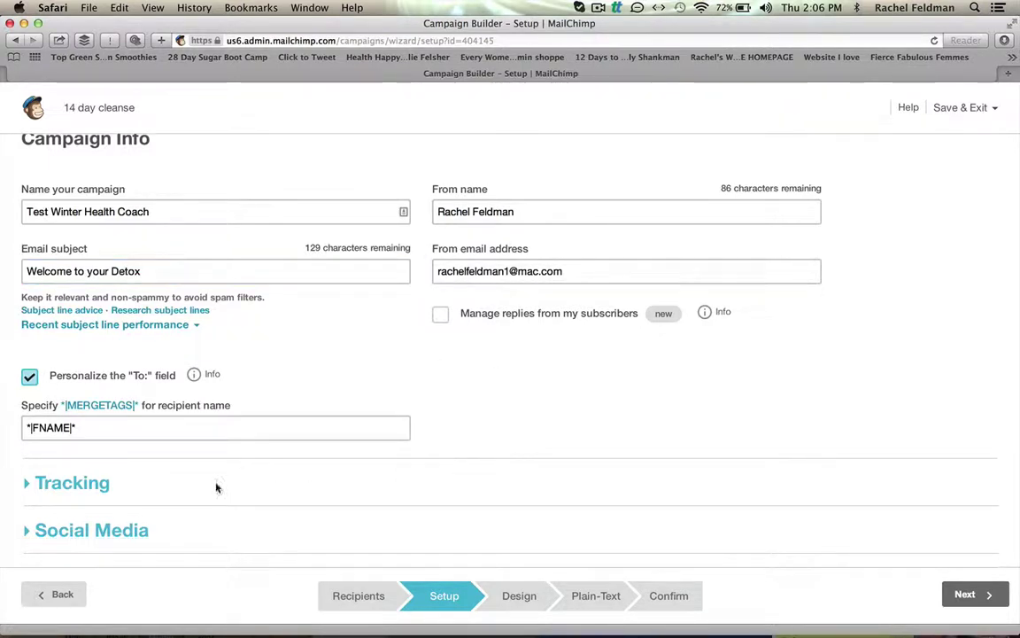
pyautogui.scroll(-2, 446, 467)
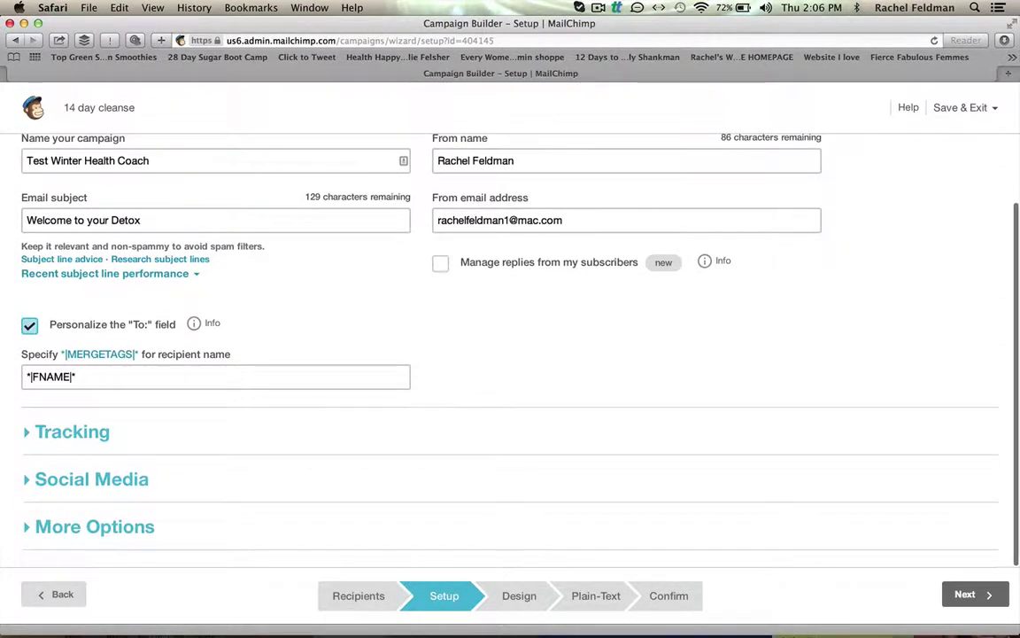
pyautogui.click(120, 528)
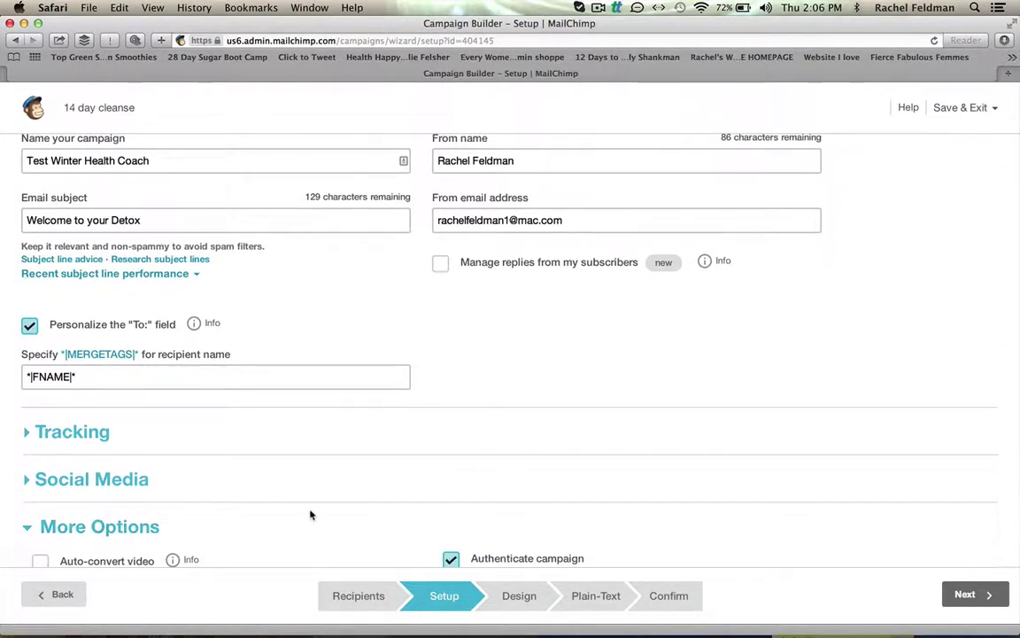
pyautogui.scroll(-3, 310, 514)
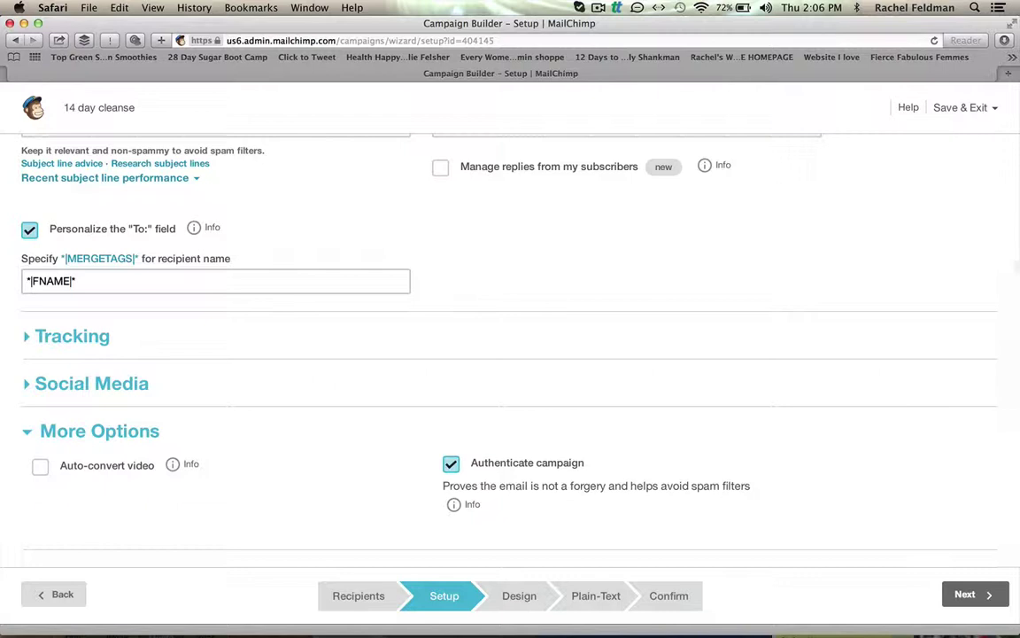
pyautogui.scroll(2, 199, 513)
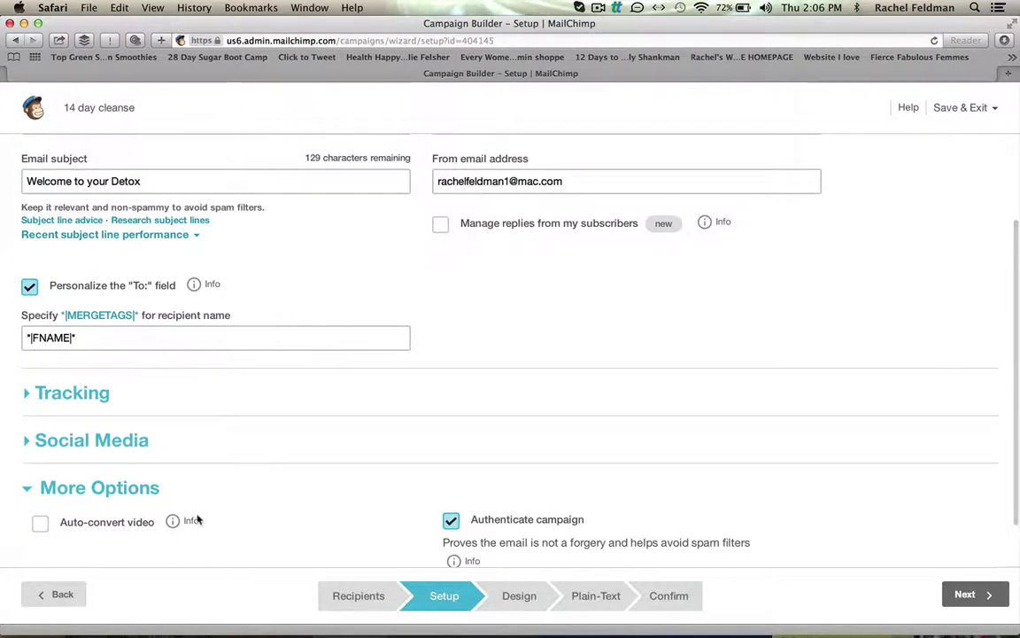
pyautogui.click(80, 445)
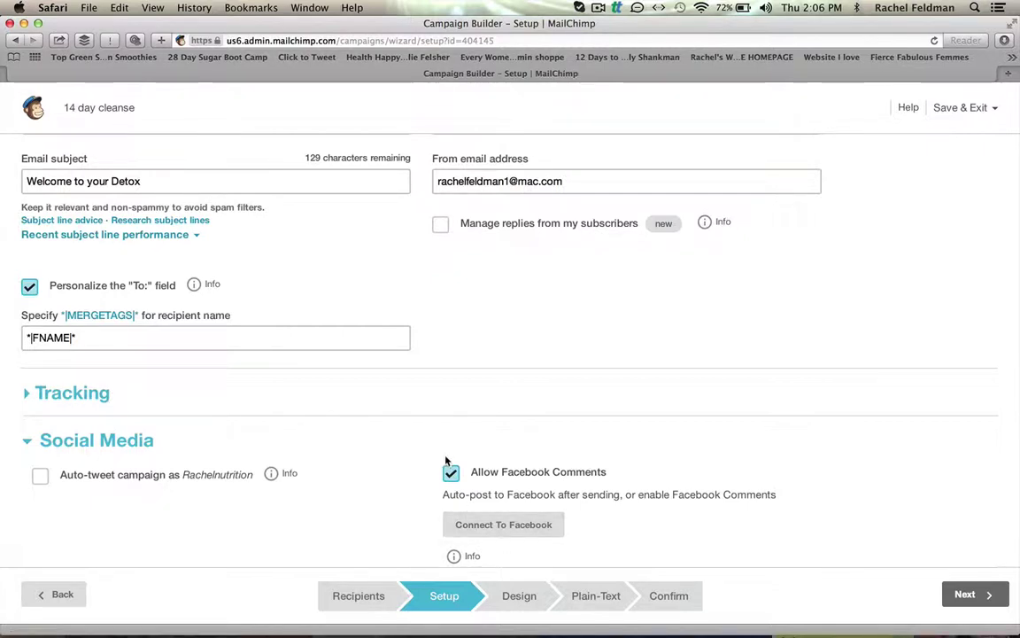
pyautogui.scroll(3, 383, 457)
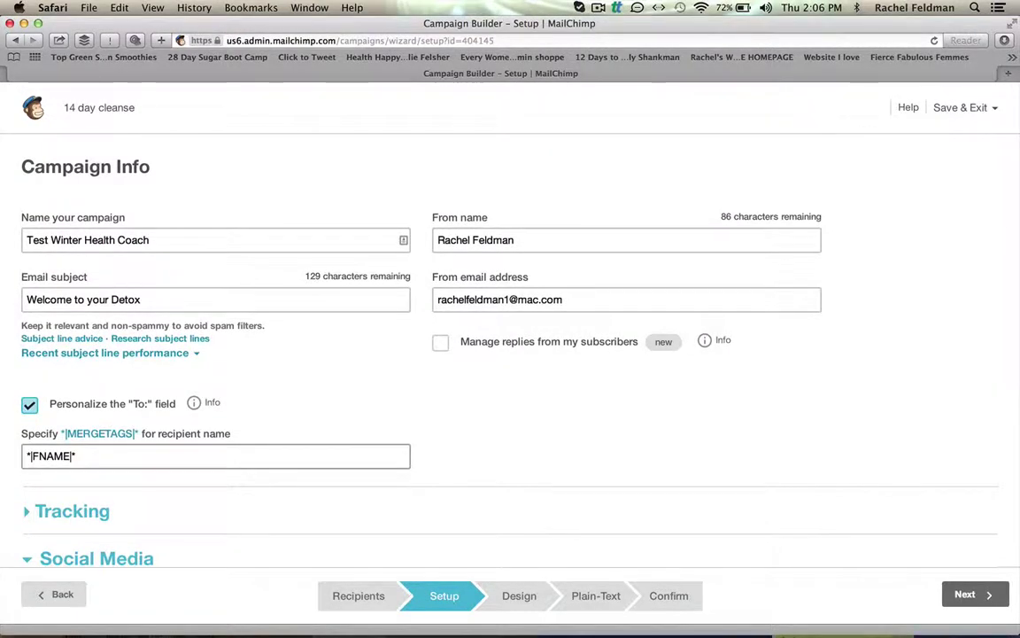
pyautogui.scroll(-2, 510, 328)
pyautogui.scroll(-5, 510, 328)
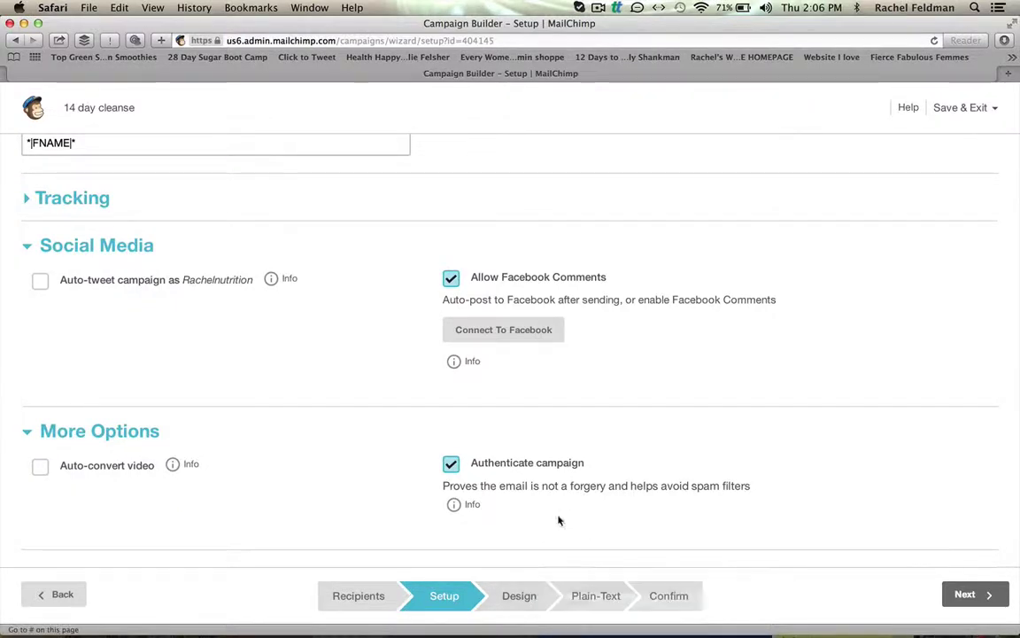
# Start the email design from the saved 'detox preview' template
pyautogui.click(520, 597)
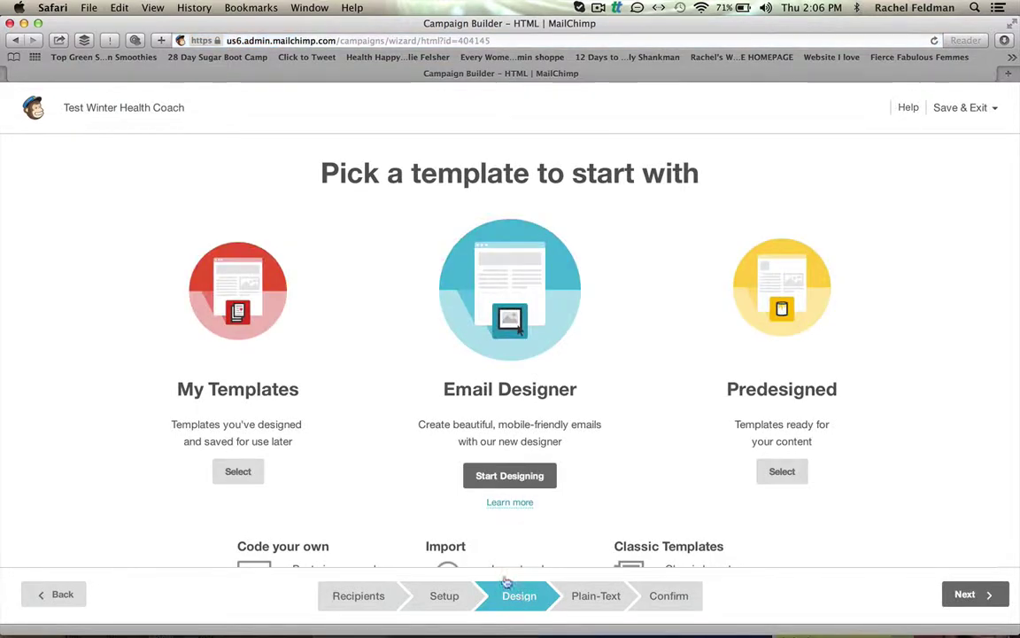
pyautogui.click(249, 310)
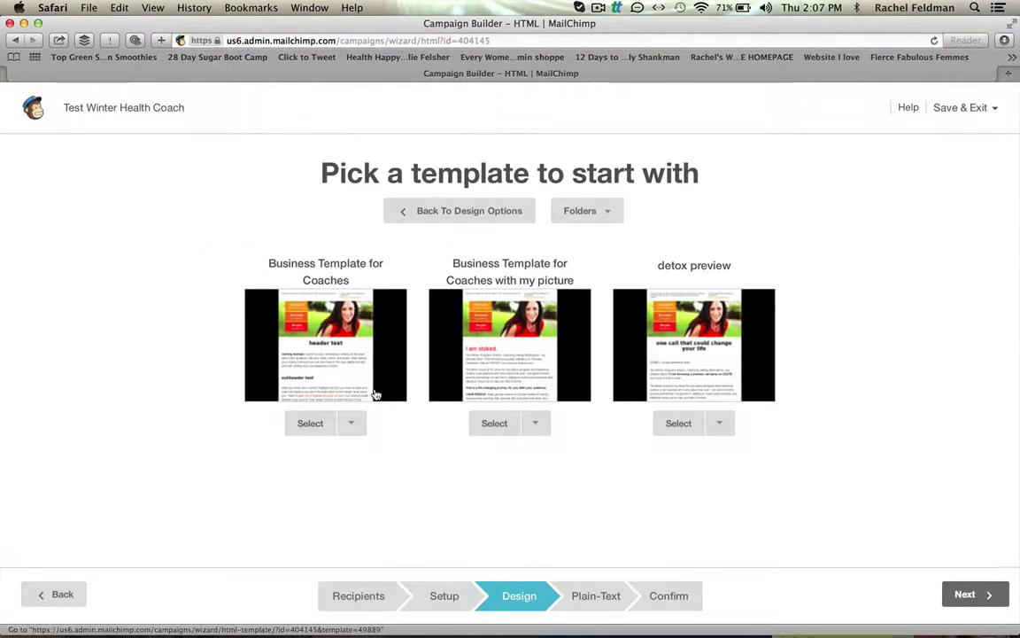
pyautogui.click(679, 425)
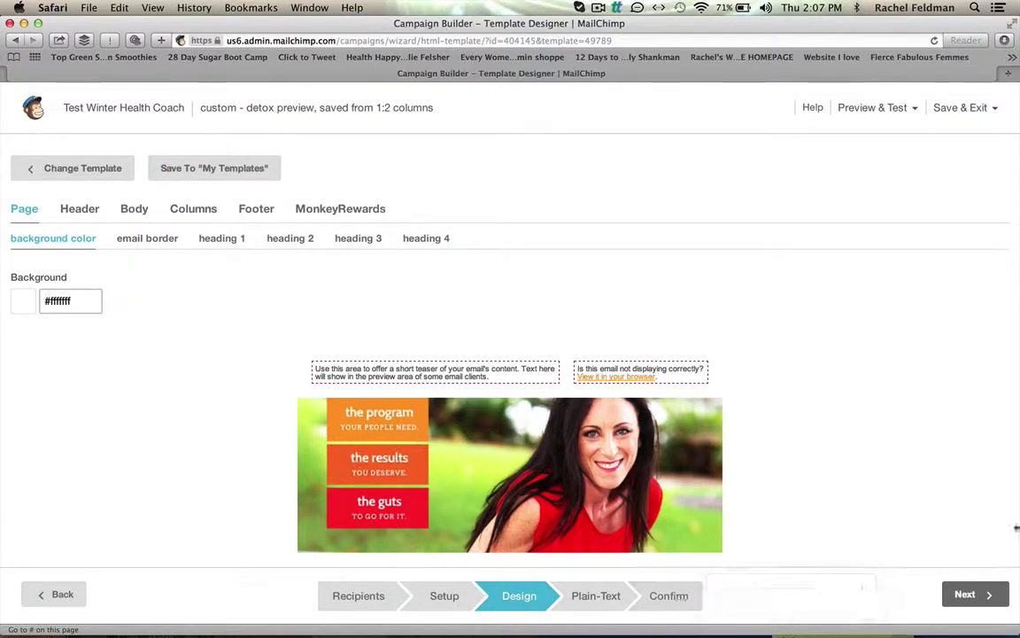
# Skip past Plain-Text and review the Confirm checklist showing 'You're all set to send!'
pyautogui.click(964, 593)
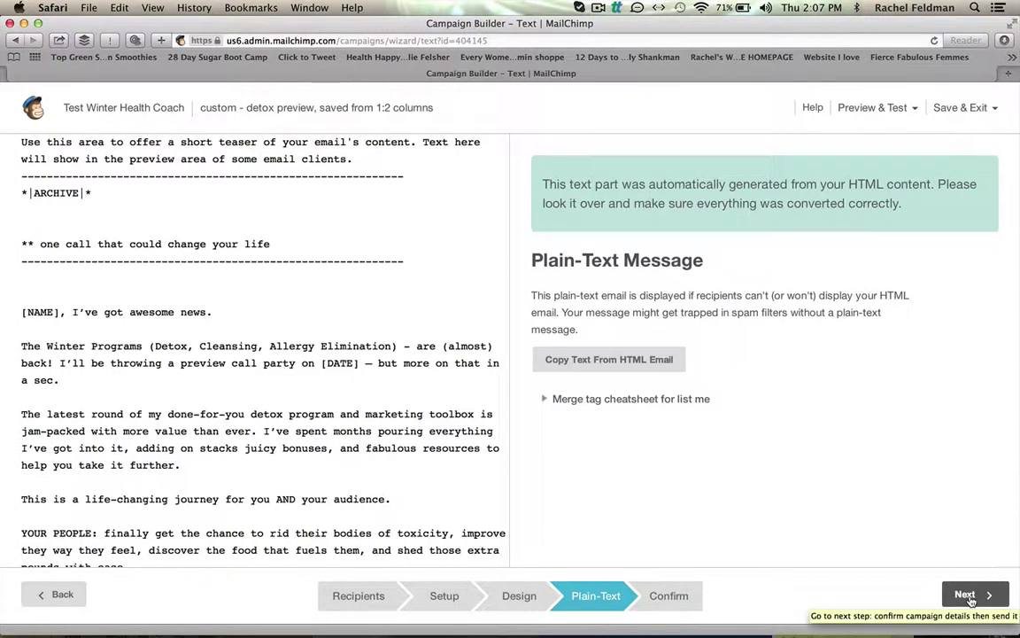
pyautogui.click(968, 596)
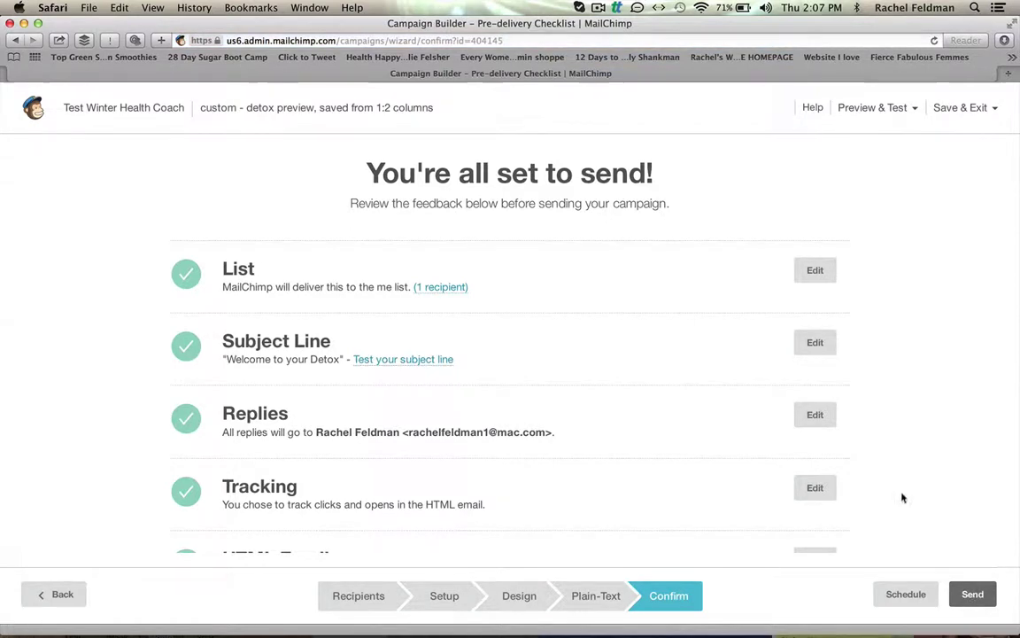
pyautogui.scroll(-5, 902, 498)
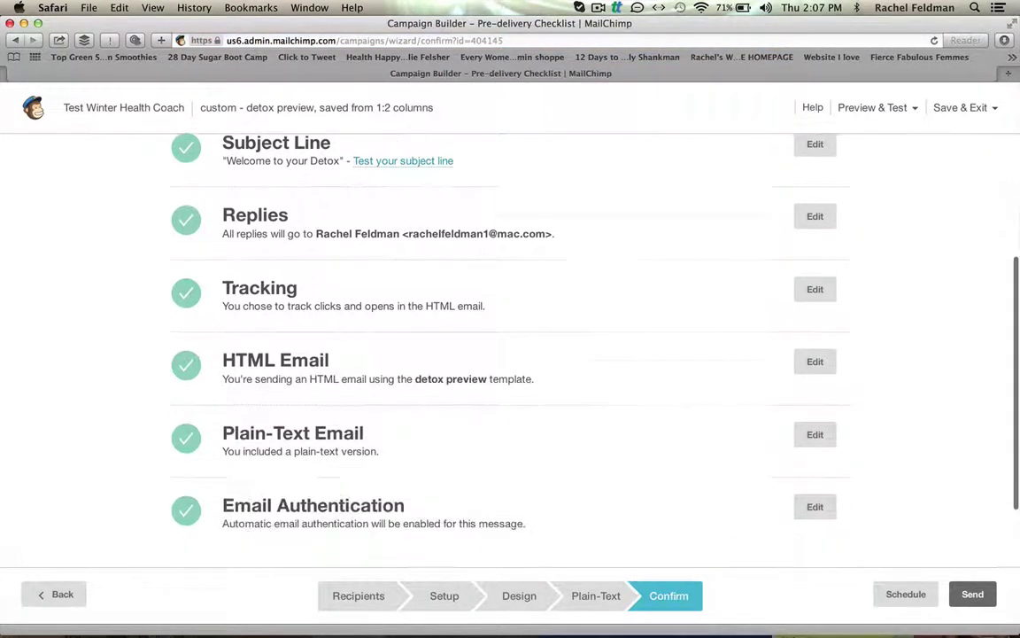
pyautogui.scroll(3, 902, 498)
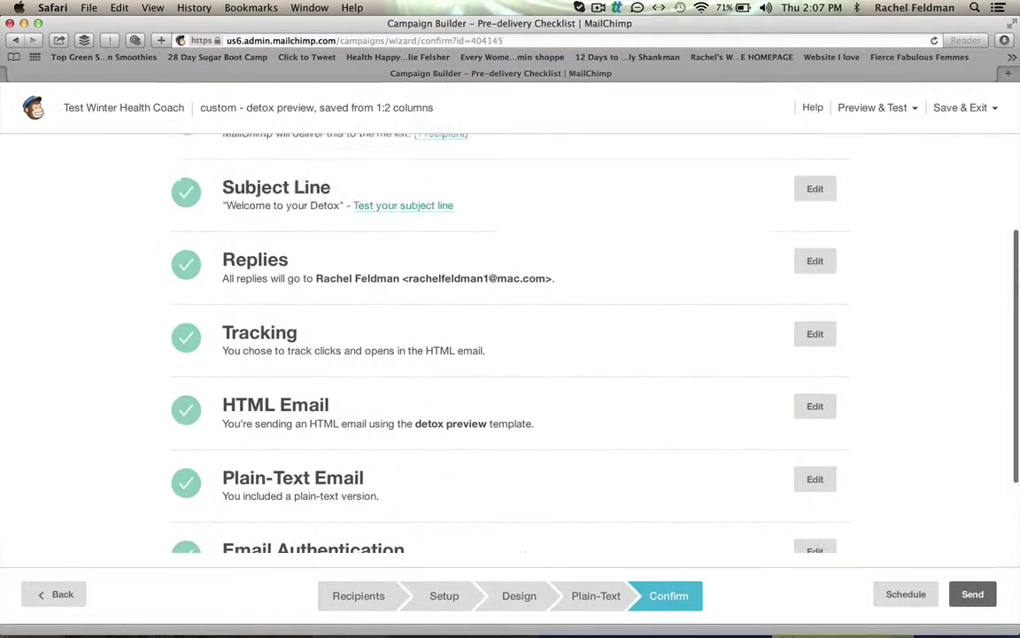
pyautogui.scroll(3, 929, 503)
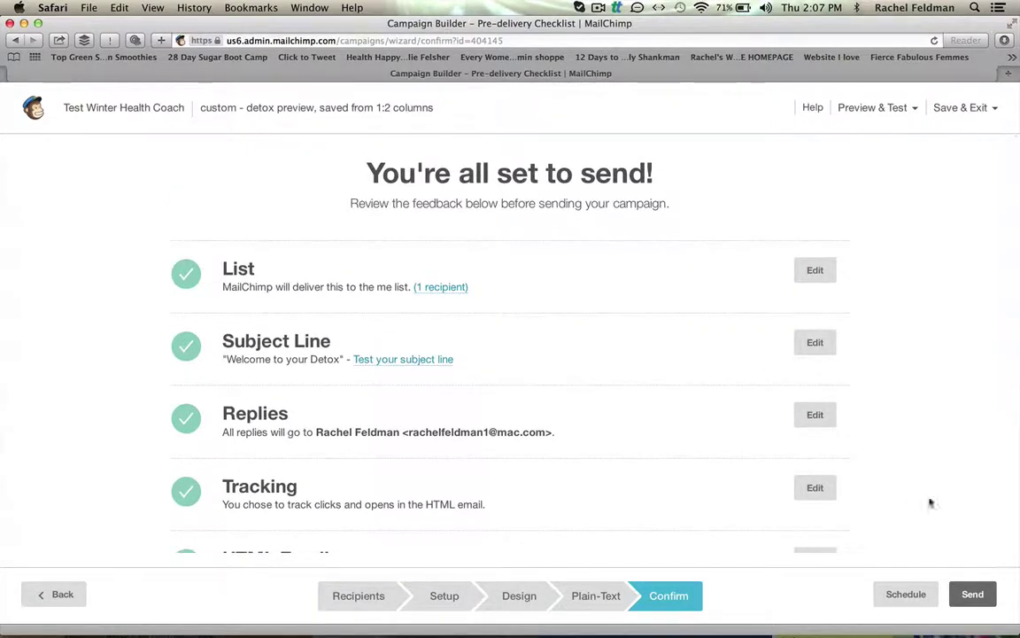
# Set the schedule date to January 5 2014 and the time to 5 AM
pyautogui.click(911, 593)
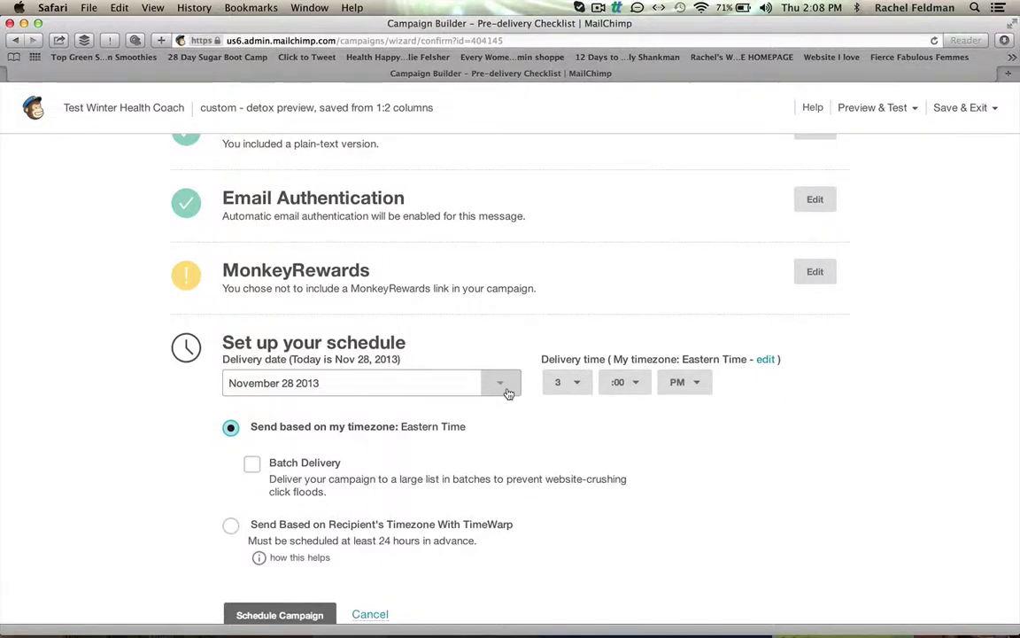
pyautogui.click(508, 393)
pyautogui.click(490, 139)
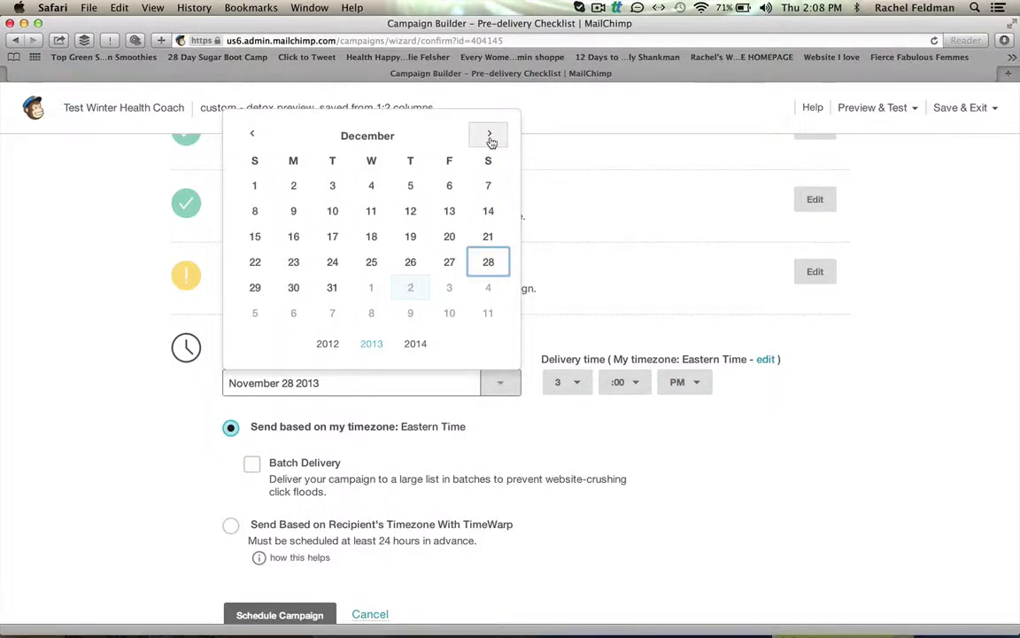
pyautogui.click(489, 139)
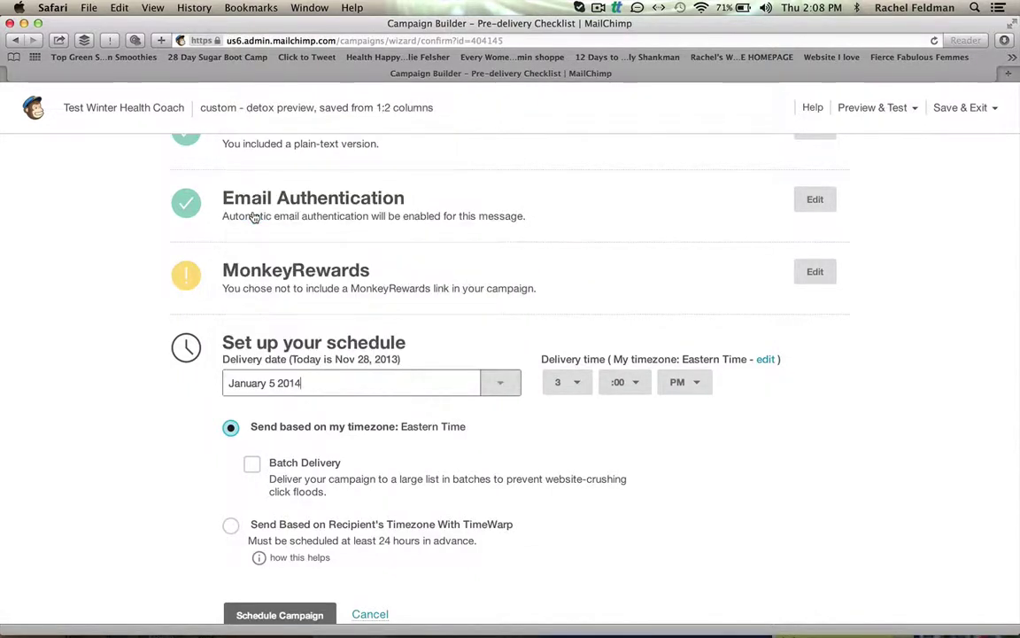
pyautogui.click(571, 381)
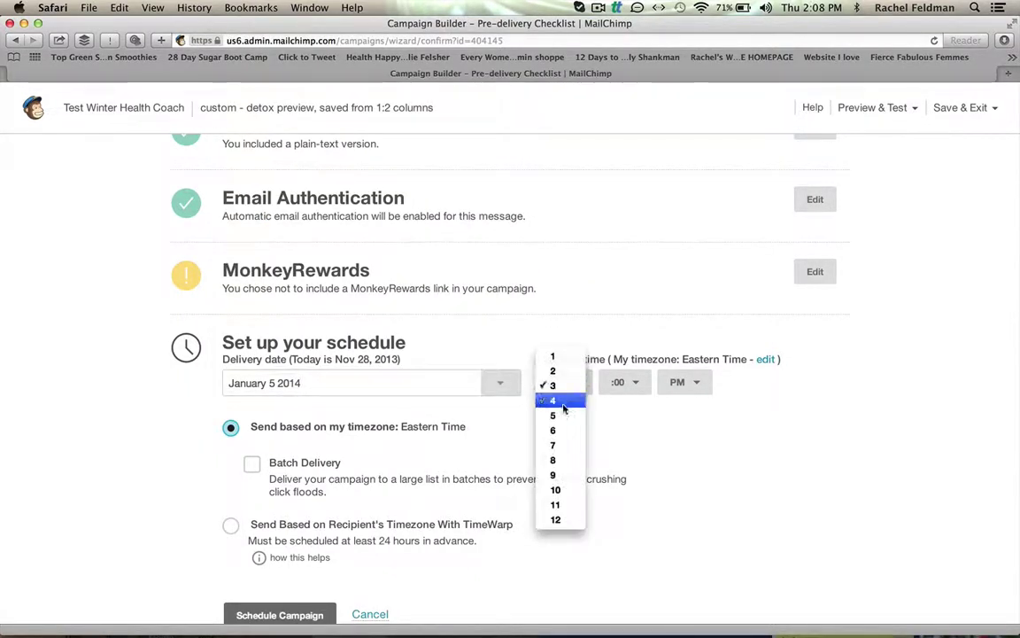
pyautogui.click(558, 415)
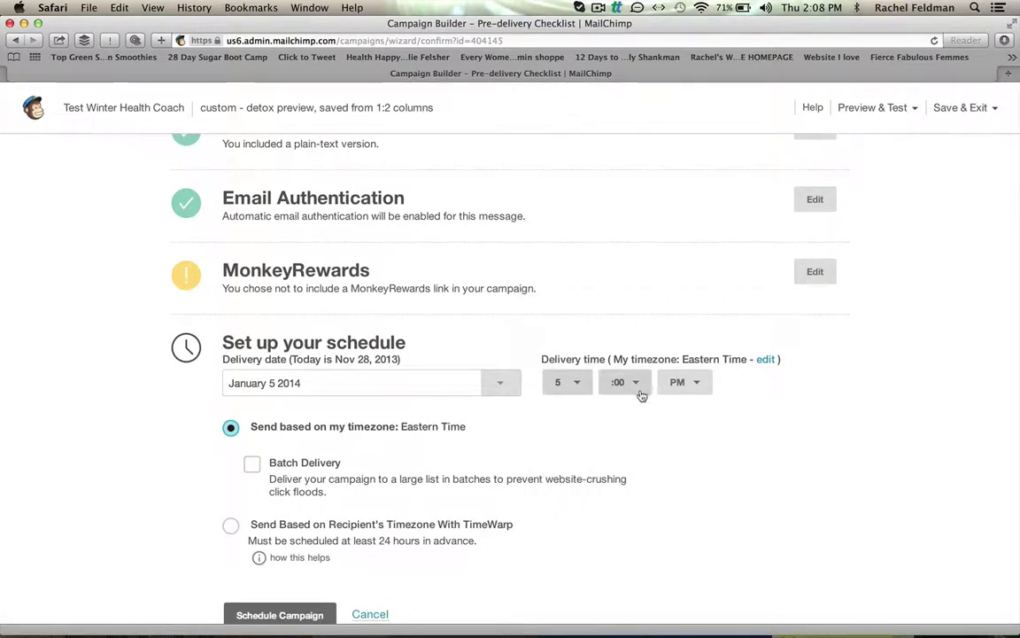
pyautogui.click(696, 382)
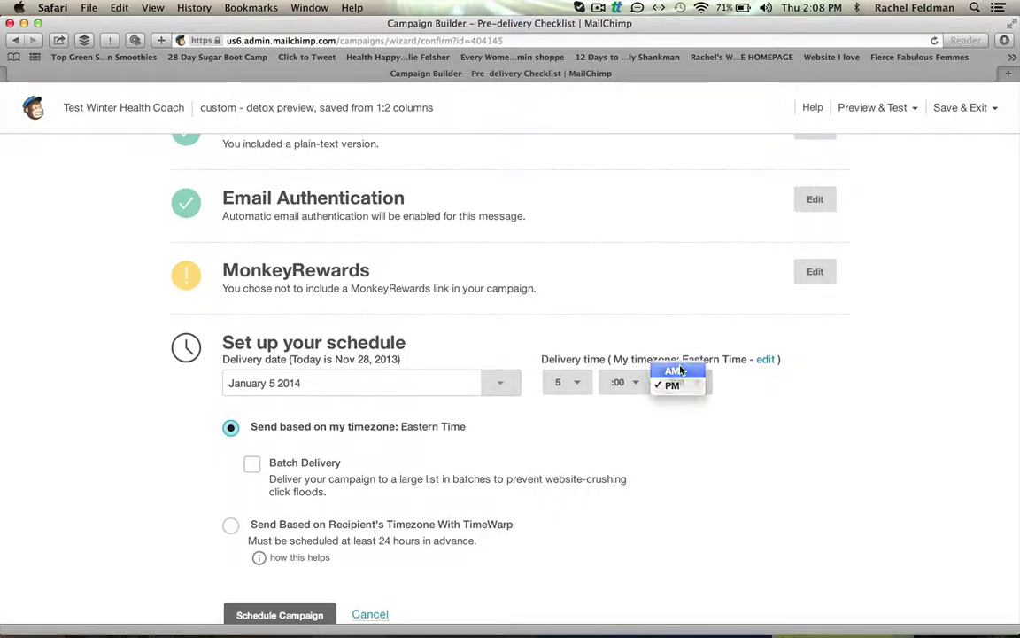
pyautogui.click(677, 370)
pyautogui.scroll(-1, 661, 528)
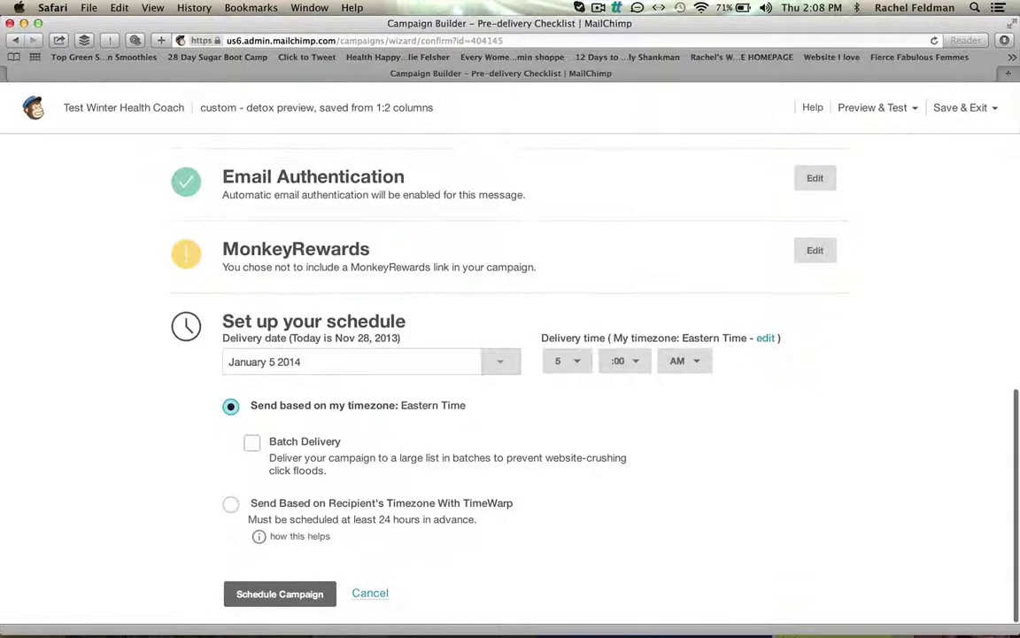
# Schedule the campaign, then replicate it as 'Test Winter Health Coach (copy 01)'
pyautogui.click(280, 594)
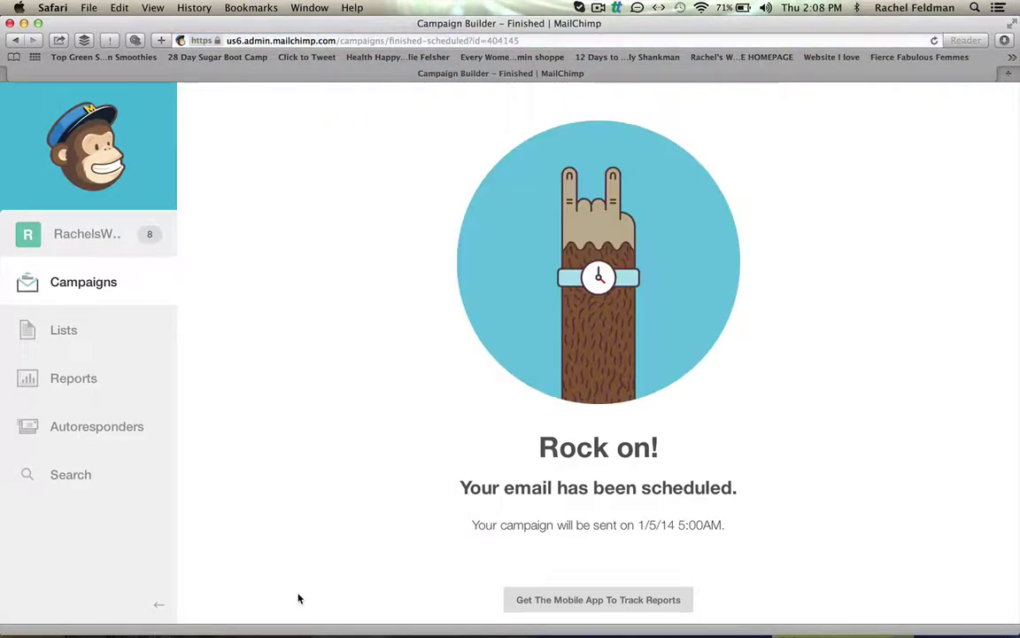
pyautogui.click(90, 287)
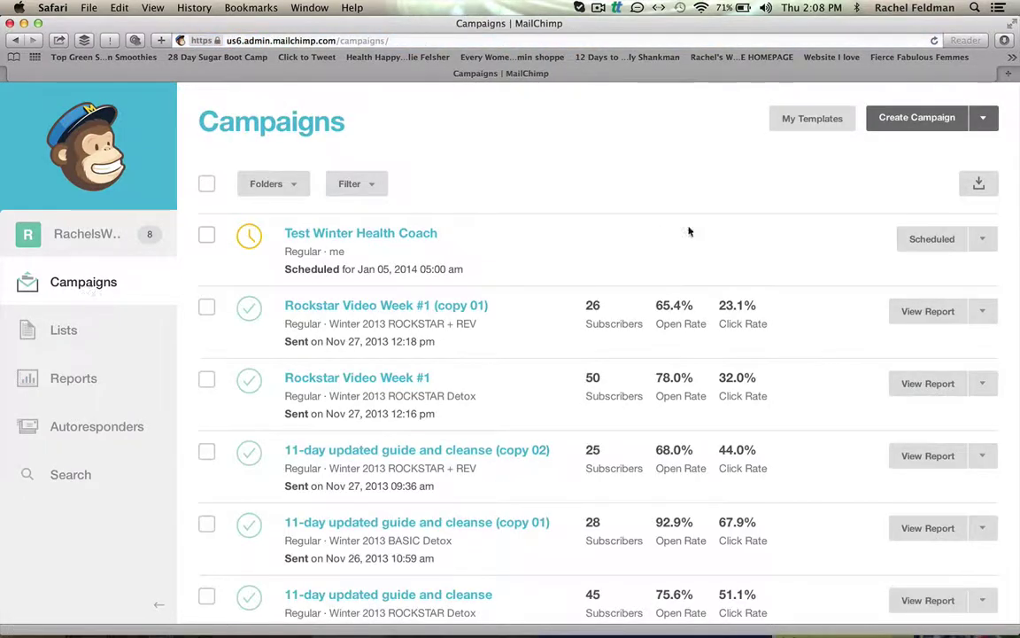
pyautogui.click(983, 241)
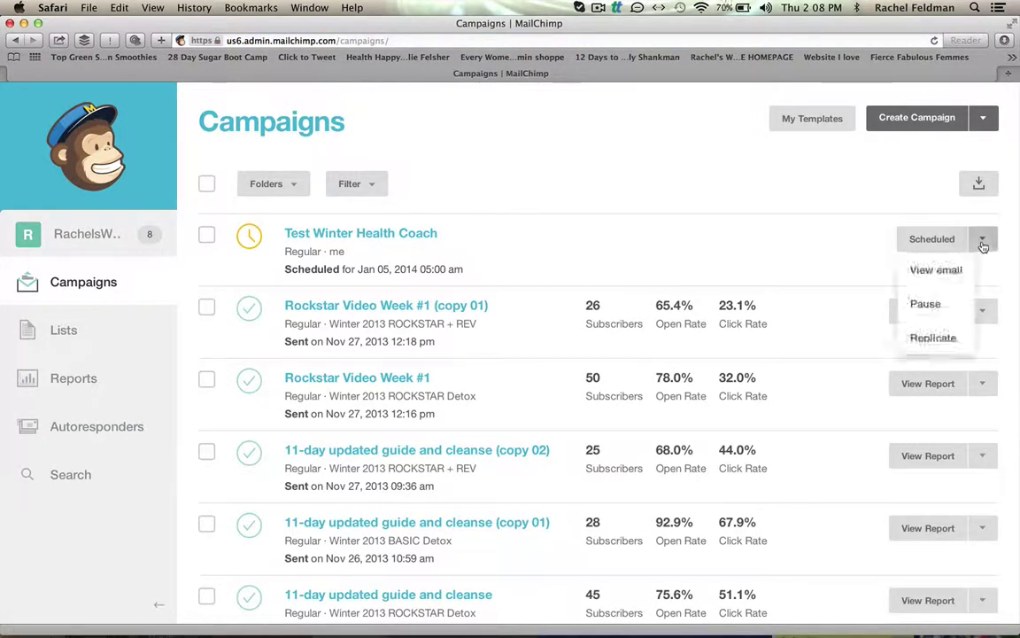
pyautogui.click(935, 338)
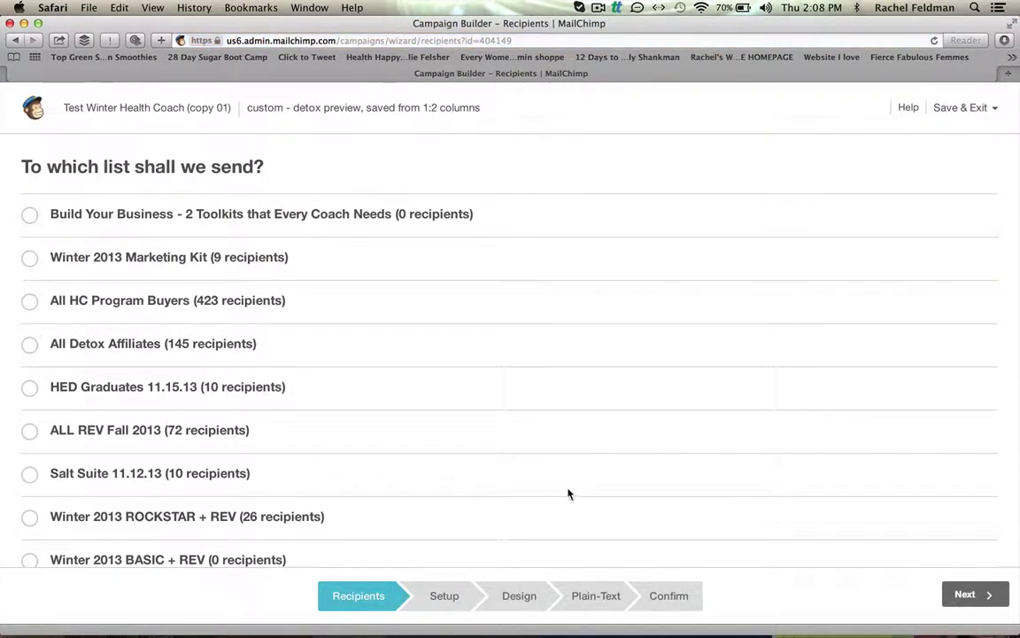
# Keep the 'me' list and change the copy's subject to 'Day 1 of your Detox'
pyautogui.scroll(-20, 562, 485)
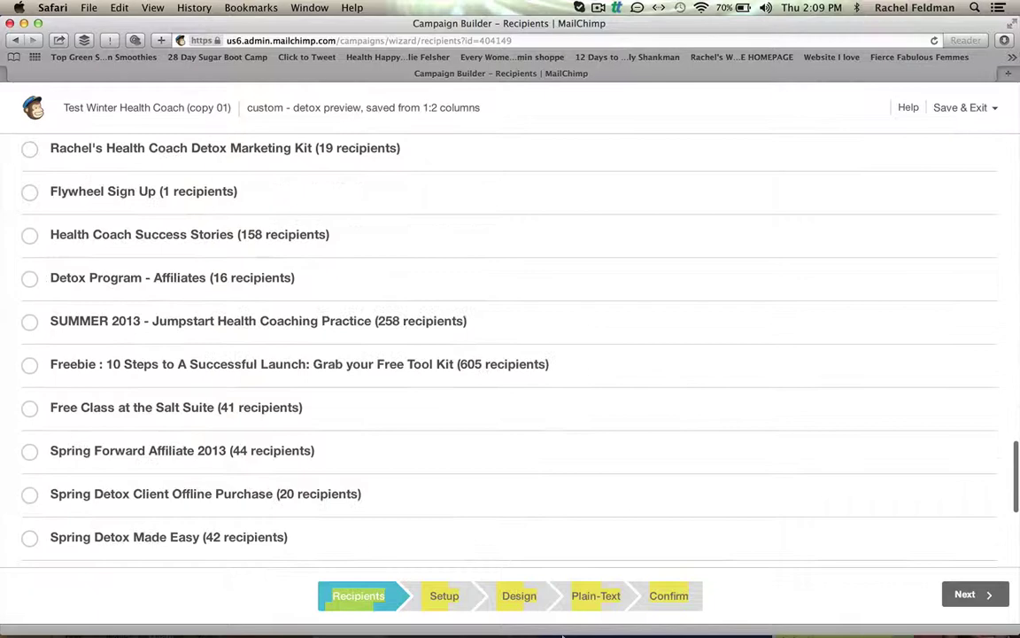
pyautogui.scroll(-5, 562, 620)
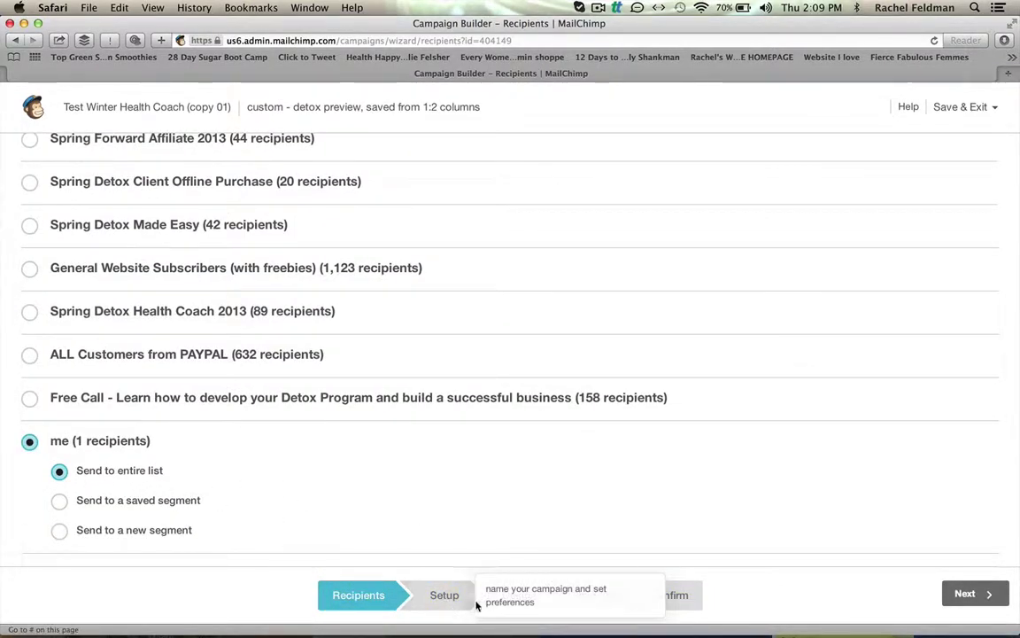
pyautogui.click(445, 601)
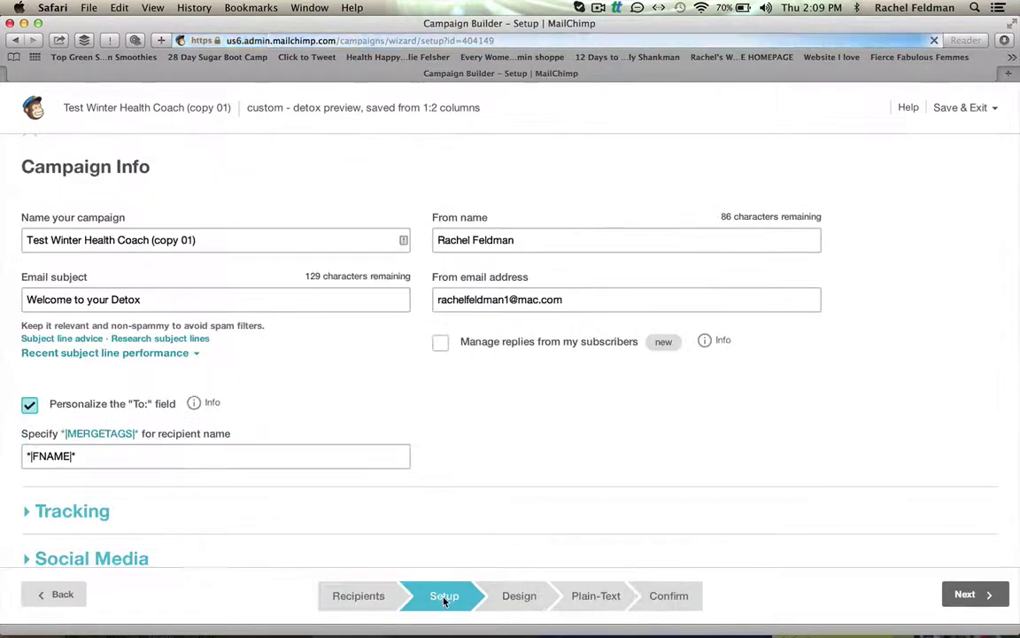
pyautogui.moveTo(186, 300); pyautogui.dragTo(3, 304)
pyautogui.press('BackSpace')
pyautogui.write('D')
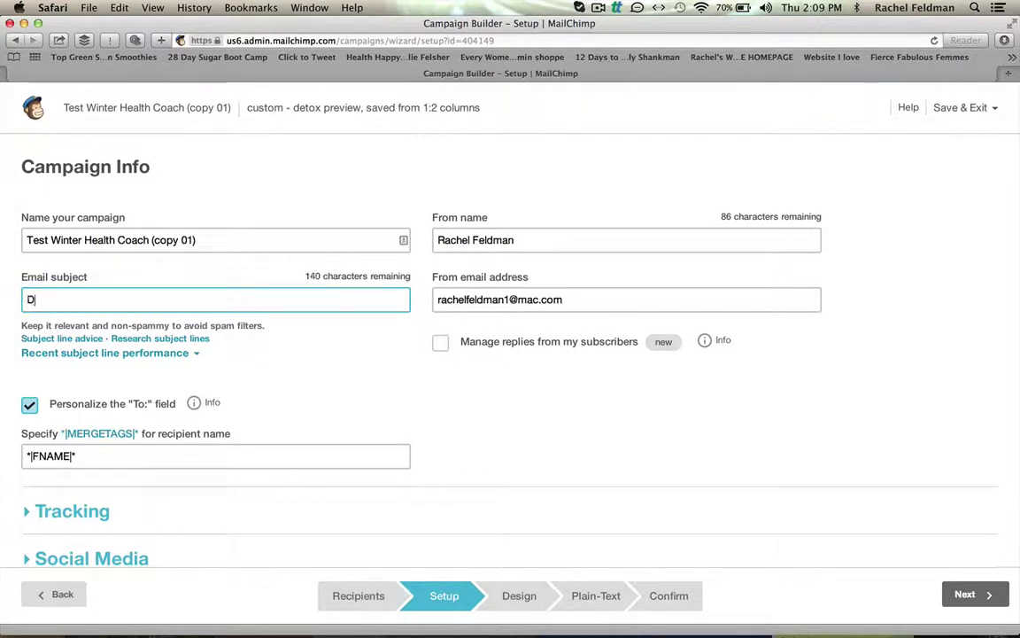
pyautogui.write('ay 1 of your det')
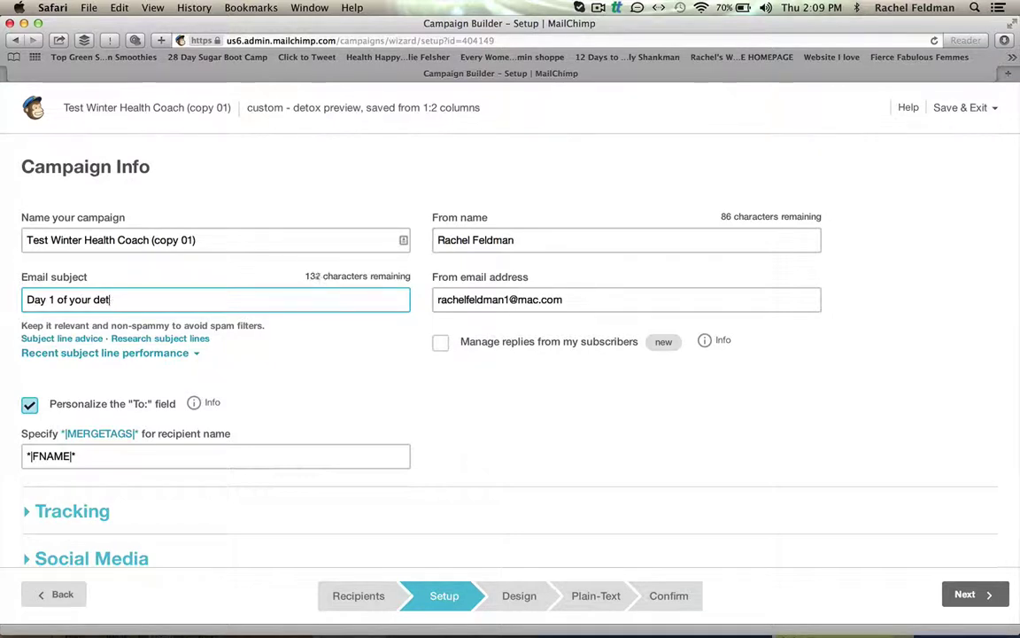
pyautogui.write('o')
pyautogui.write('etox')
pyautogui.click(326, 416)
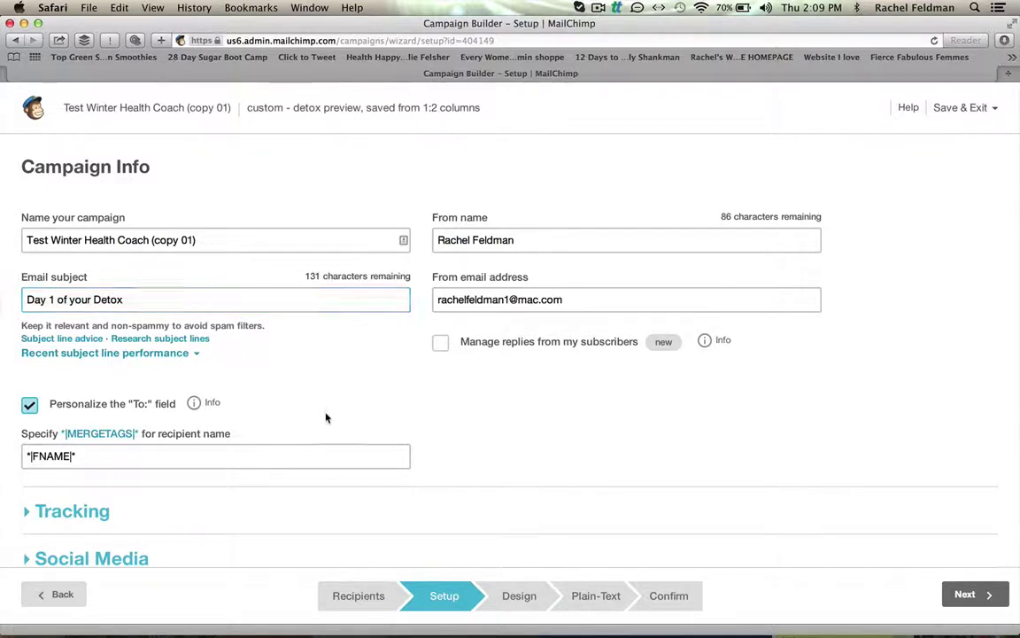
pyautogui.scroll(-2, 326, 416)
pyautogui.scroll(-1, 510, 354)
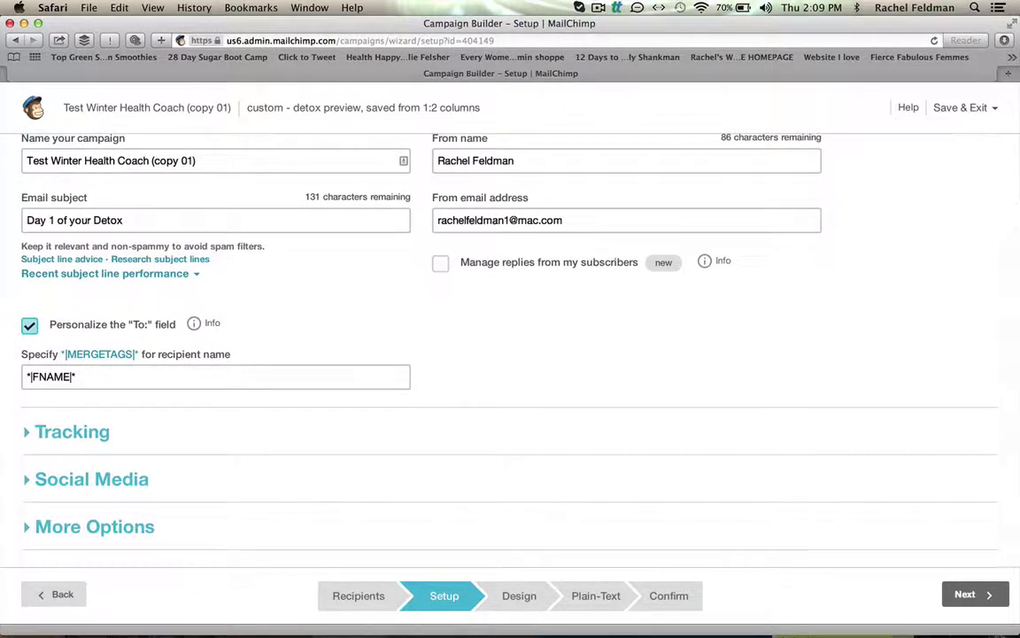
# Insert the new 600 × 219 header image into the design and advance to Confirm
pyautogui.click(519, 596)
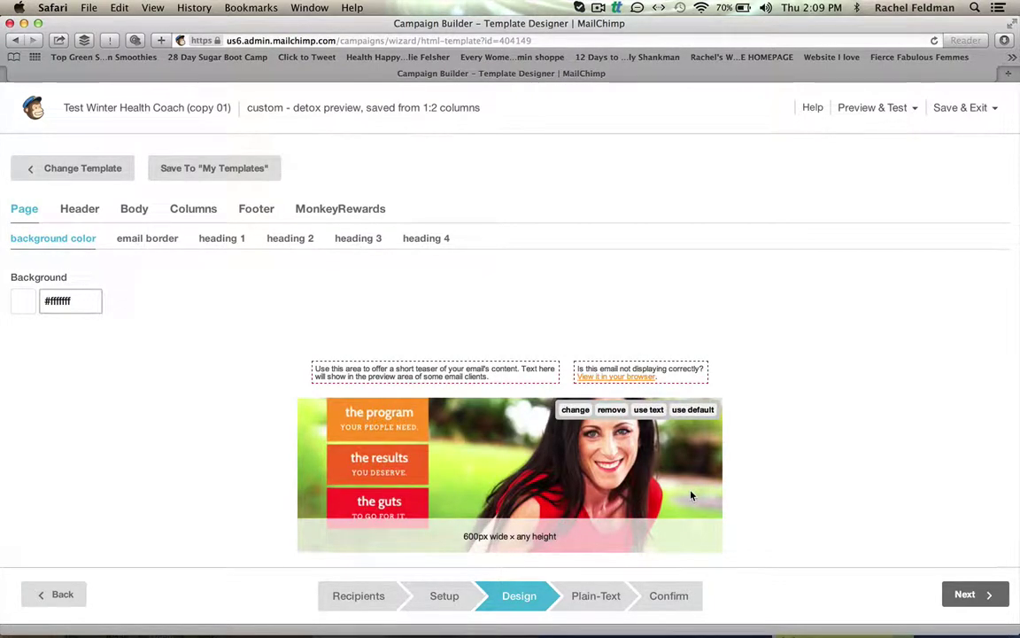
pyautogui.click(576, 410)
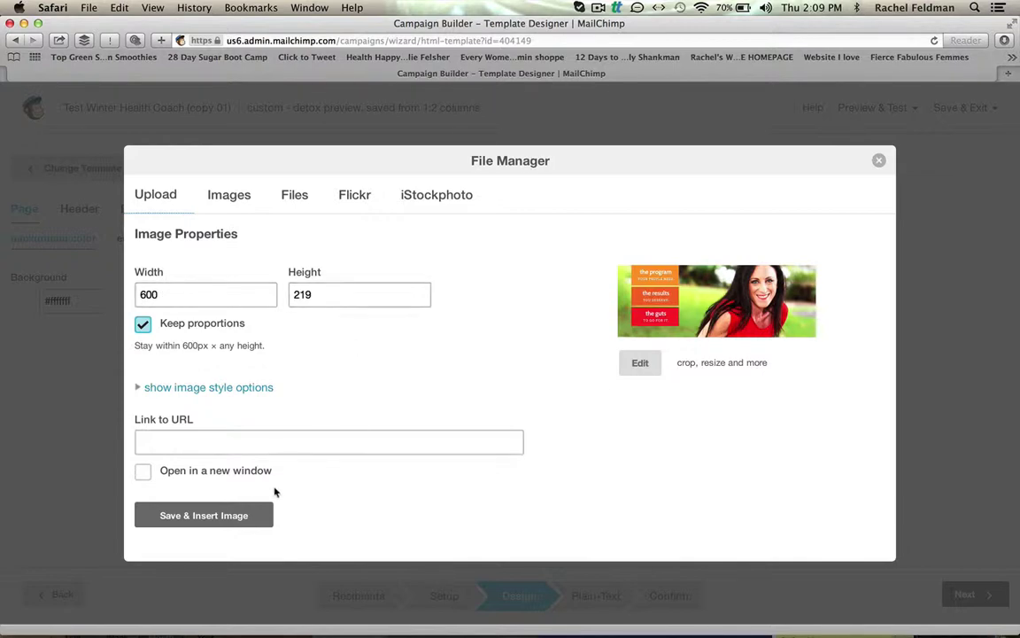
pyautogui.click(237, 516)
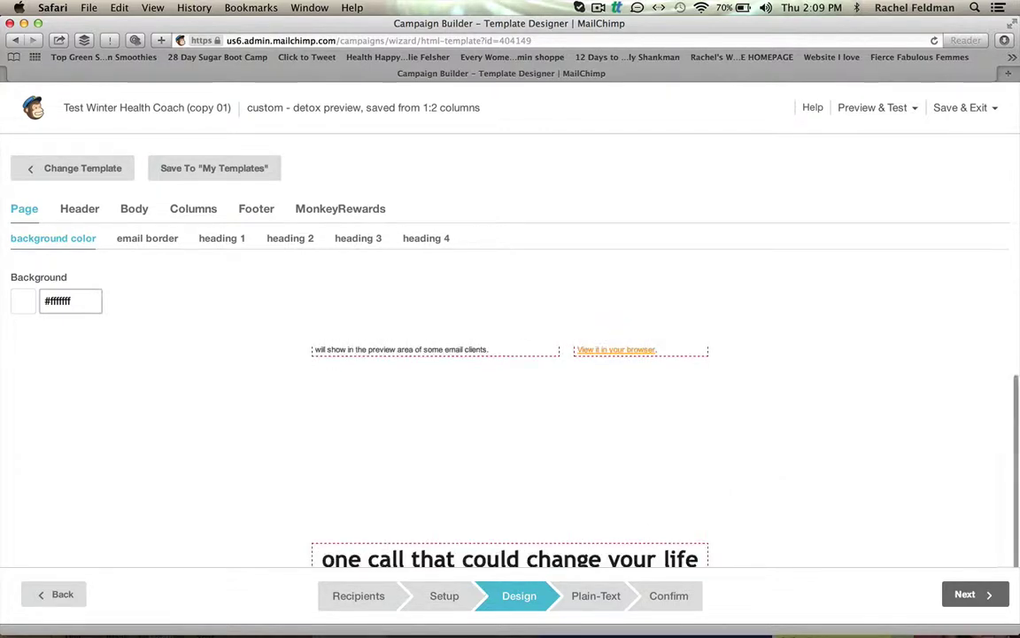
pyautogui.scroll(-4, 773, 481)
pyautogui.scroll(-1, 773, 481)
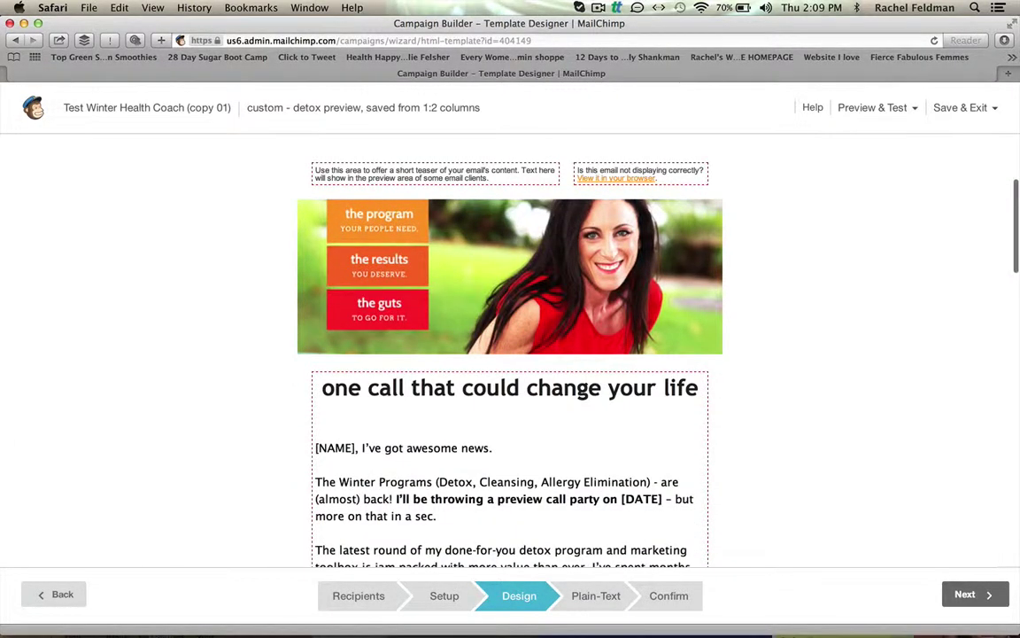
pyautogui.click(677, 599)
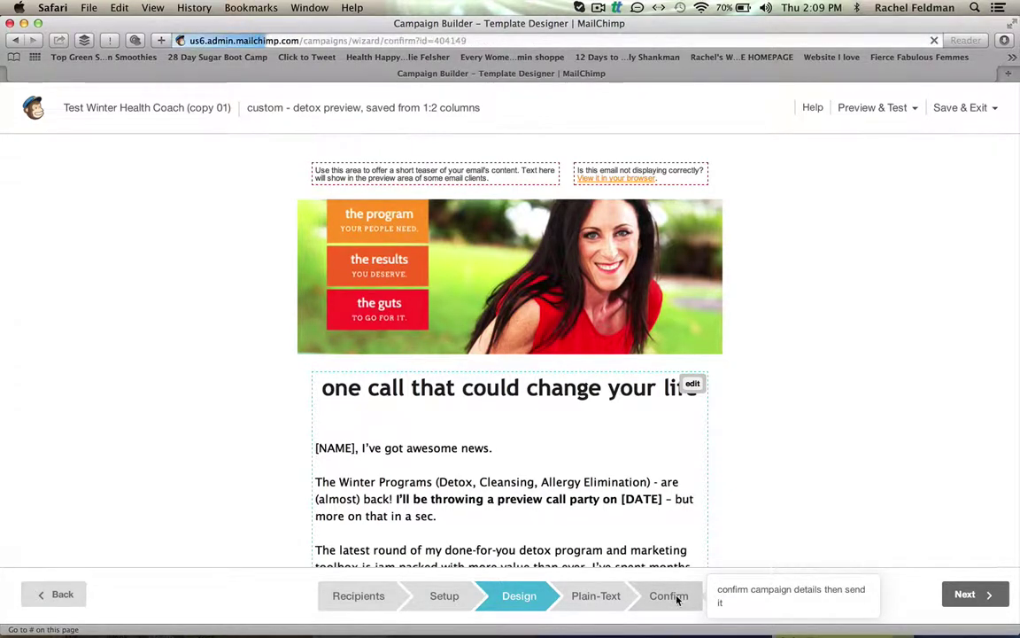
# Back out of sending immediately and set the delivery date to January 6, 2014
pyautogui.click(971, 595)
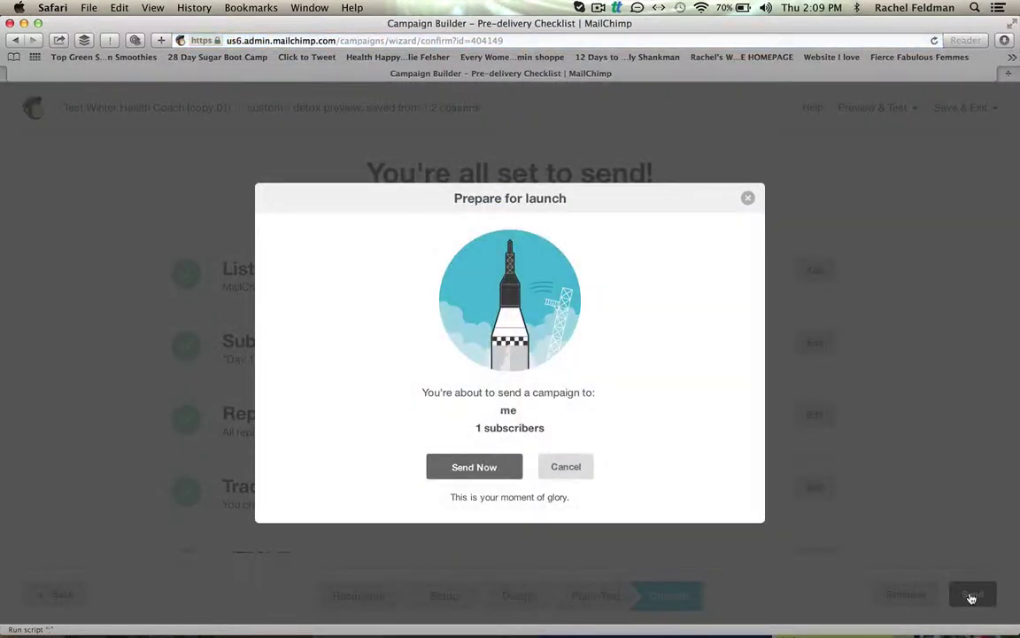
pyautogui.click(748, 197)
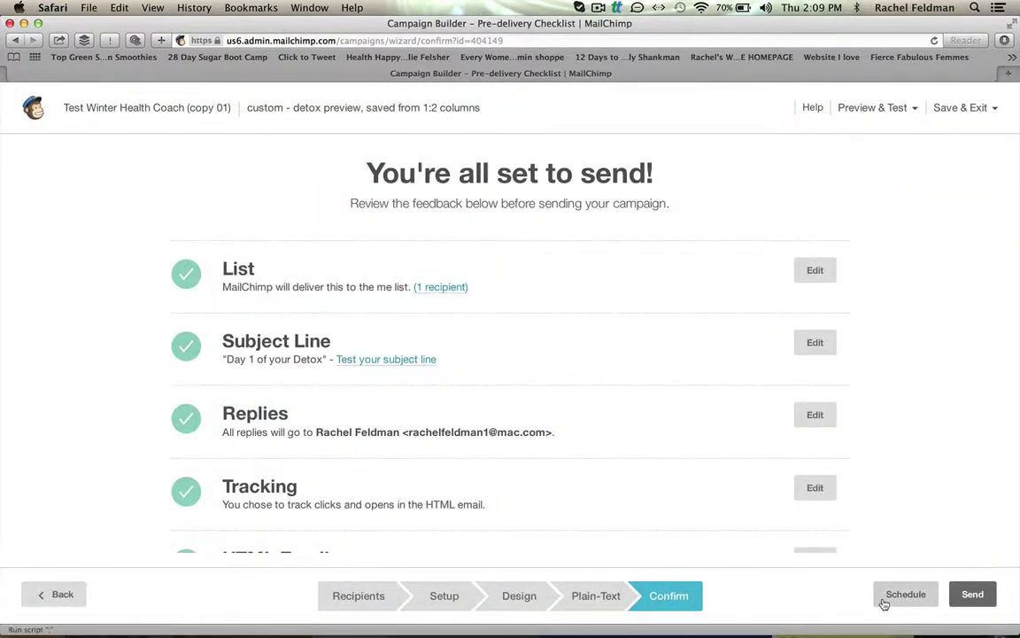
pyautogui.scroll(-2, 883, 605)
pyautogui.scroll(-9, 883, 605)
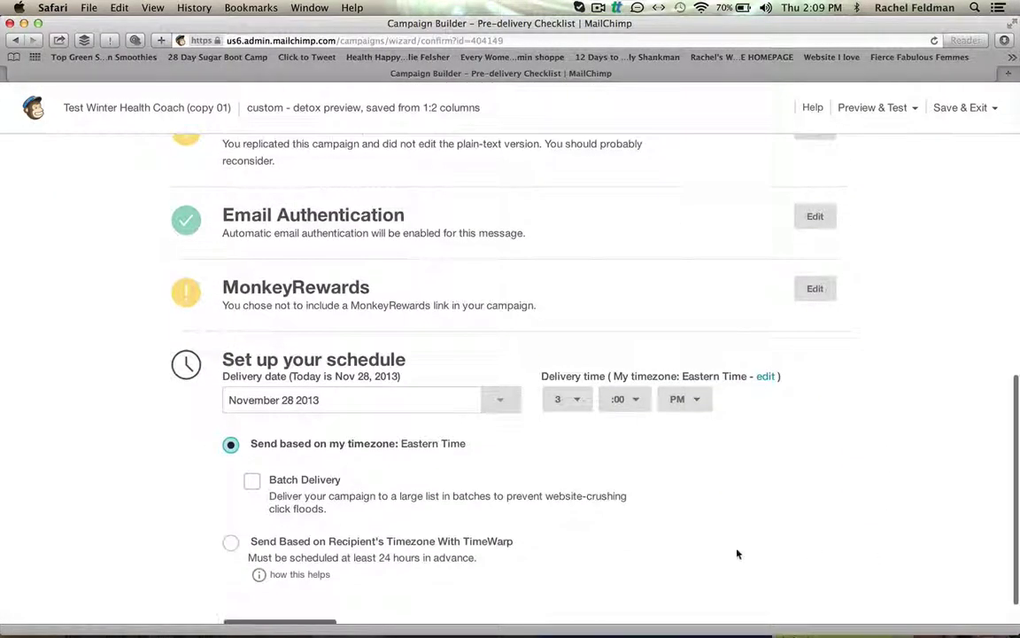
pyautogui.click(502, 404)
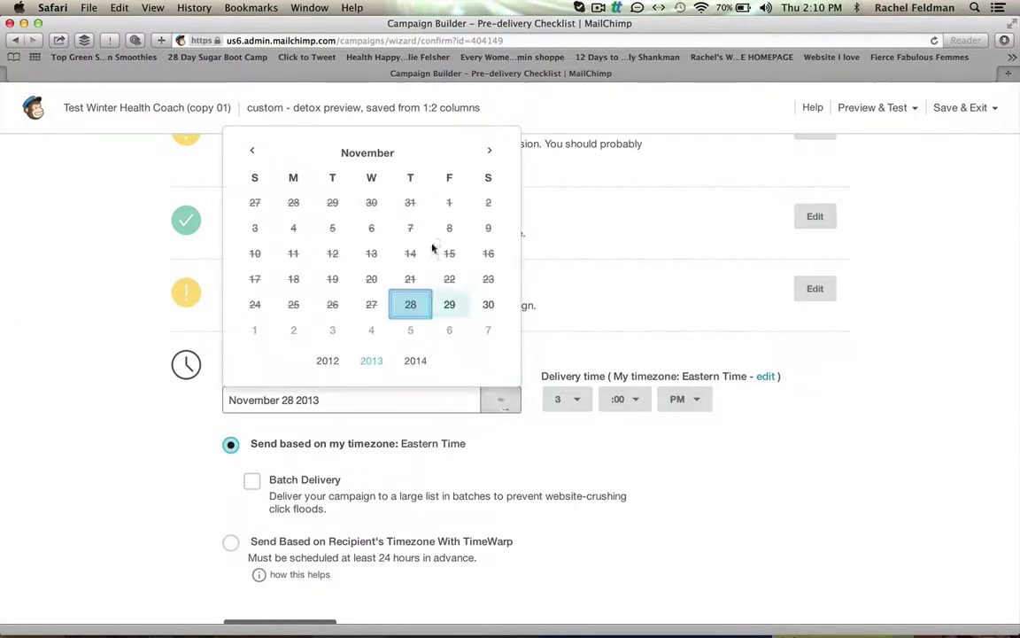
pyautogui.click(488, 155)
pyautogui.click(488, 155)
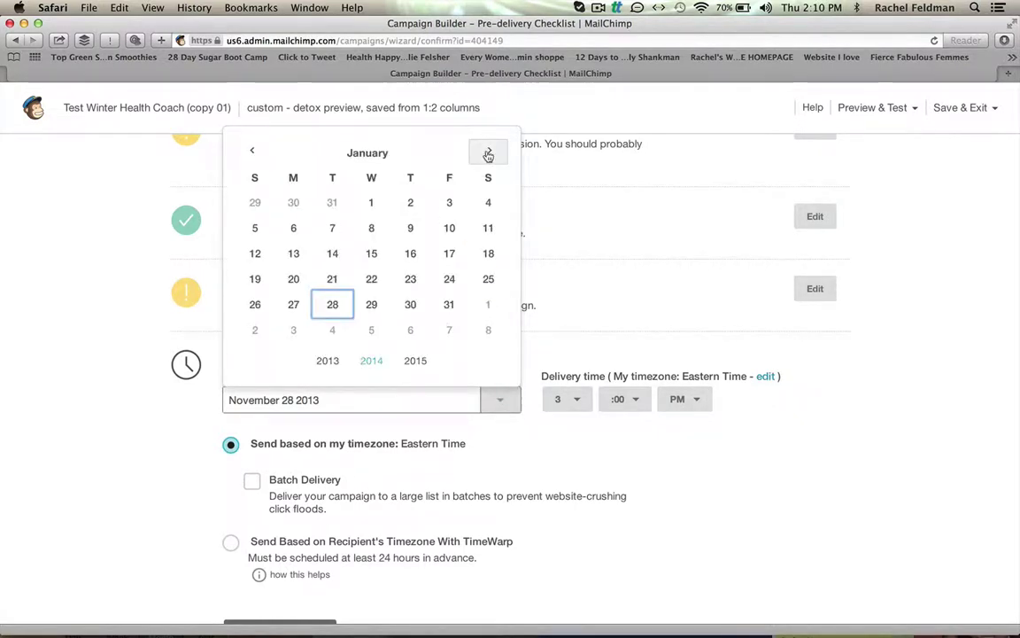
pyautogui.click(297, 229)
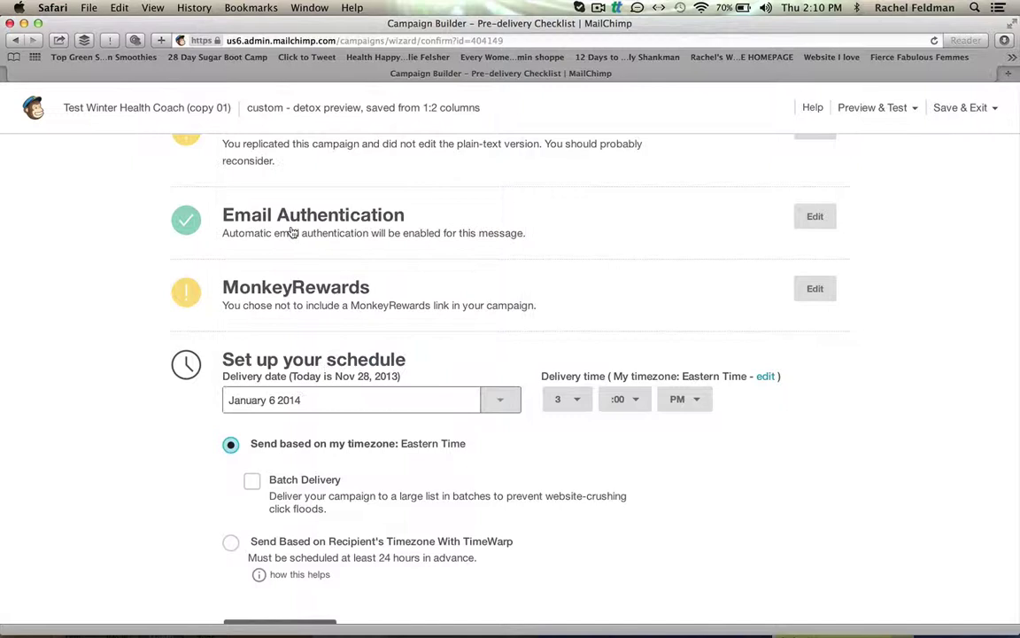
# Set the delivery time to 5:00 AM
pyautogui.click(586, 405)
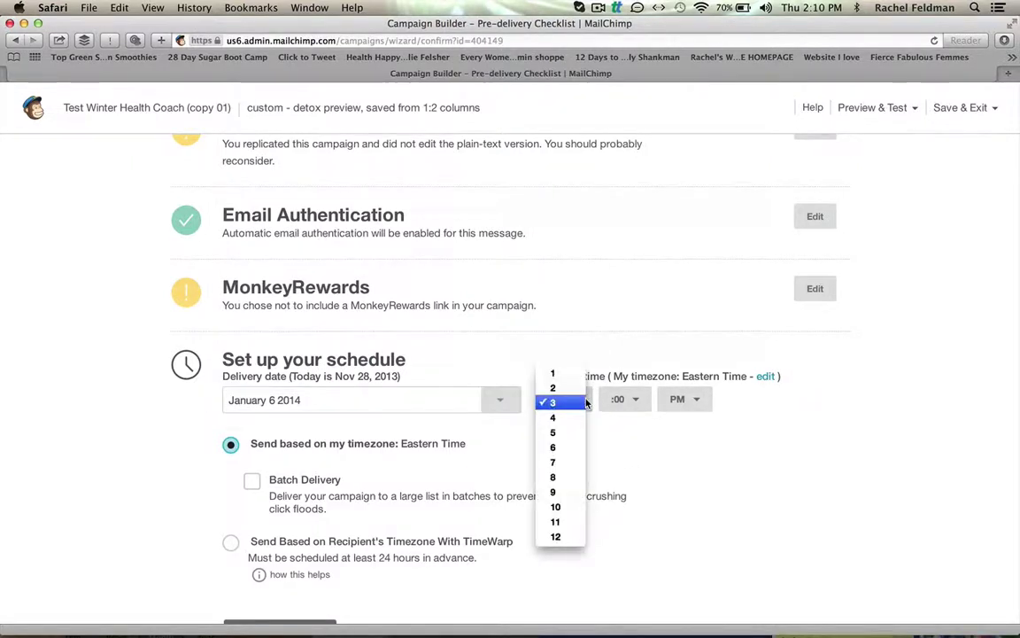
pyautogui.click(558, 432)
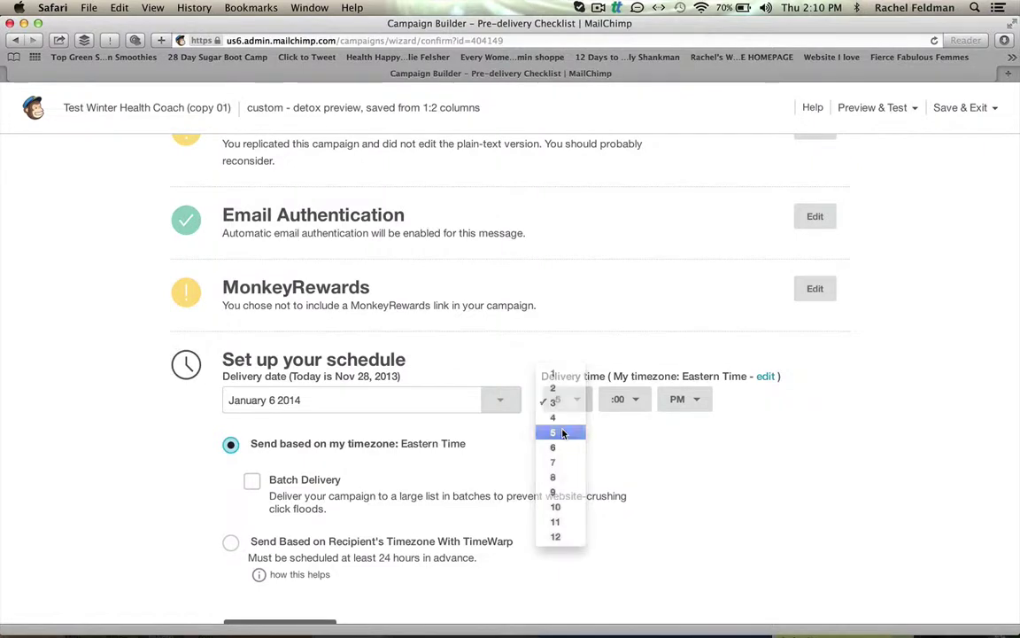
pyautogui.click(701, 400)
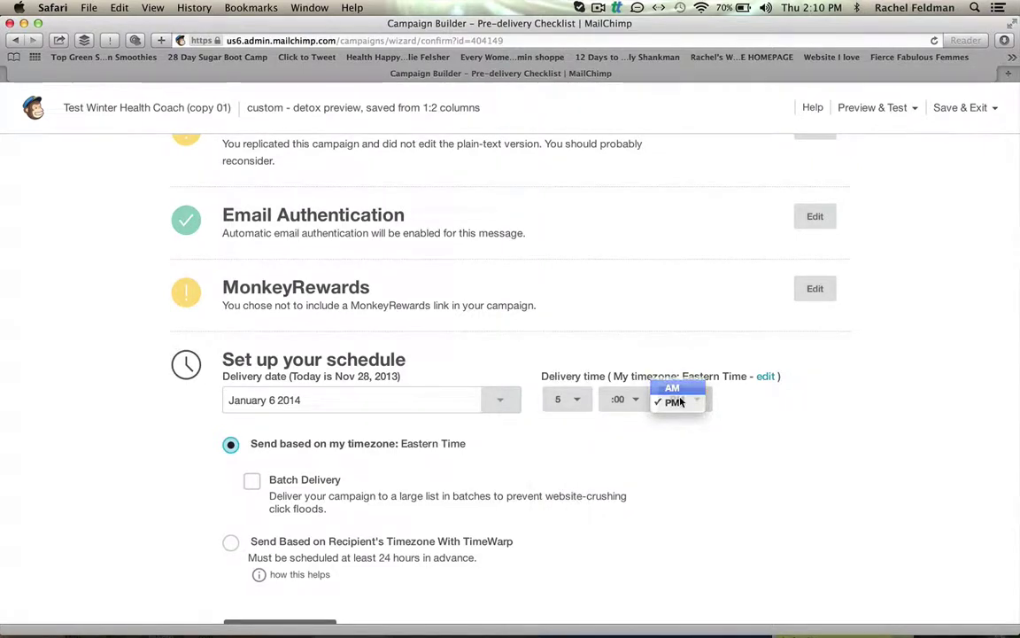
pyautogui.click(683, 390)
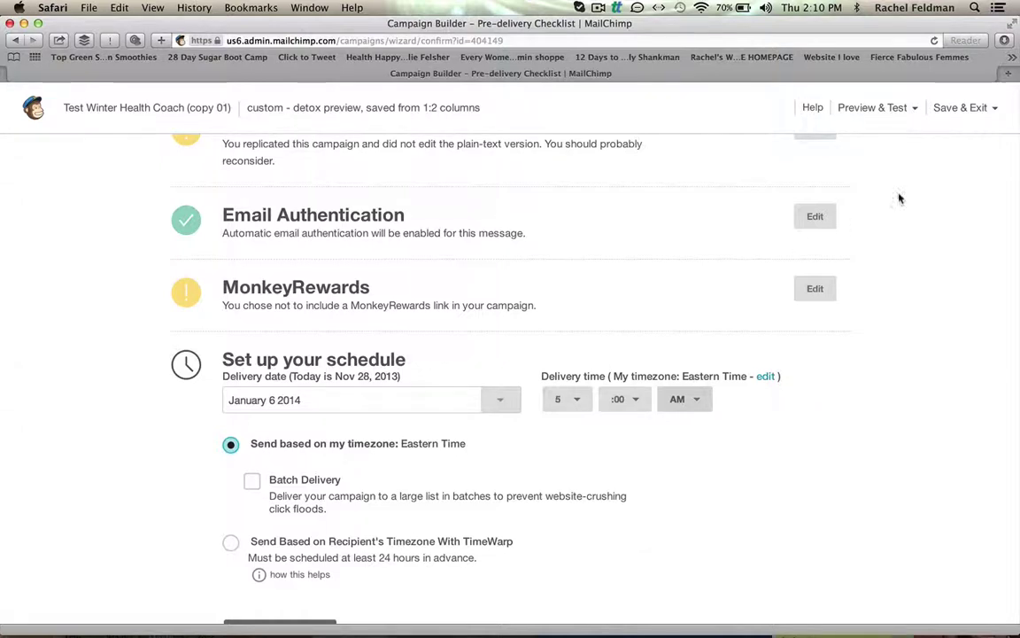
# Schedule the copy campaign for the chosen time and return to the campaigns list
pyautogui.click(961, 108)
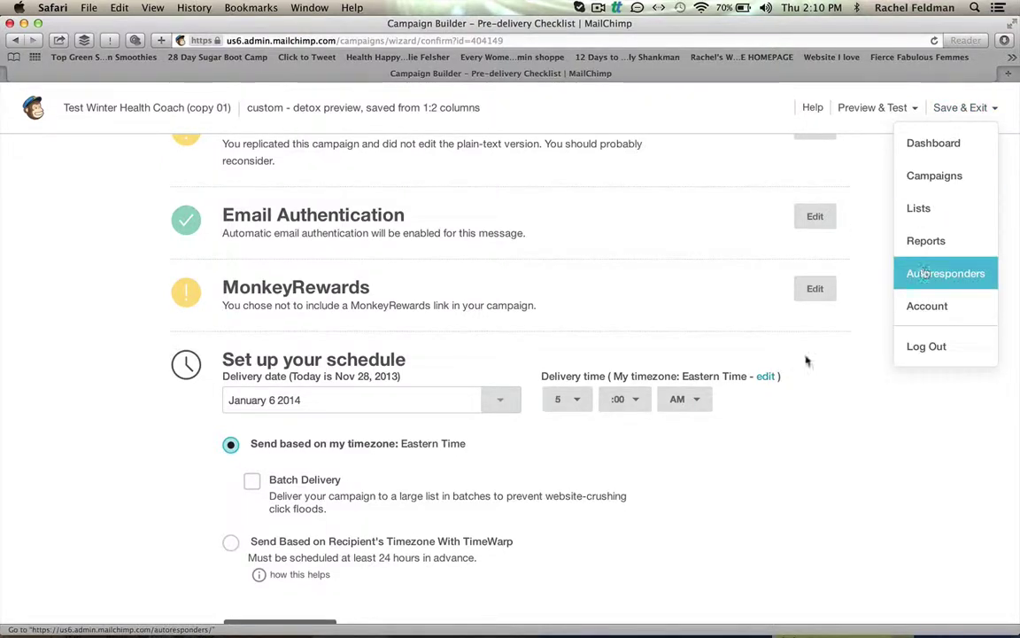
pyautogui.scroll(-2, 785, 491)
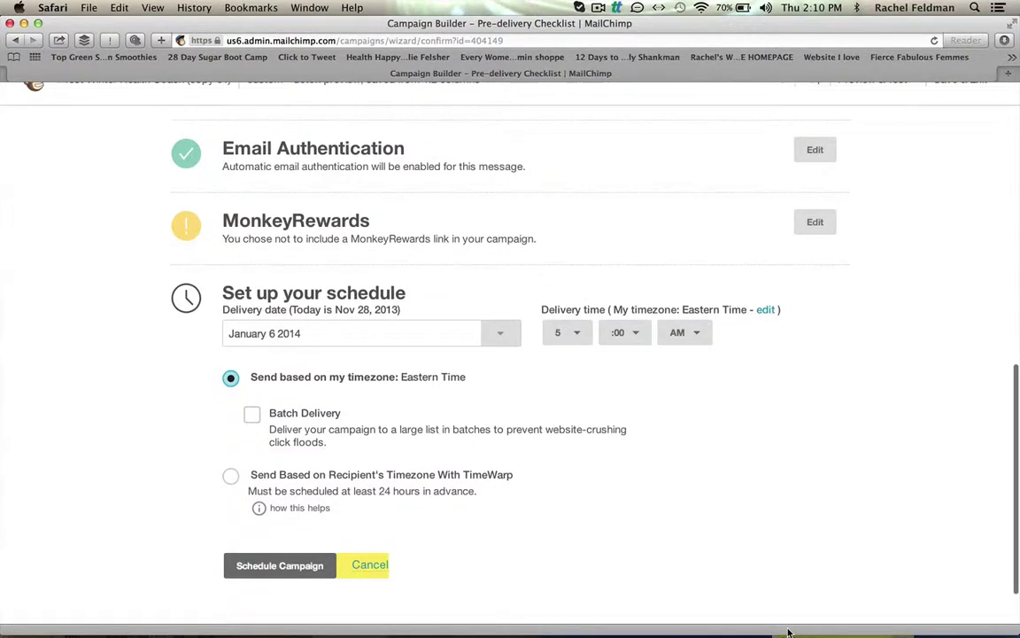
pyautogui.click(291, 571)
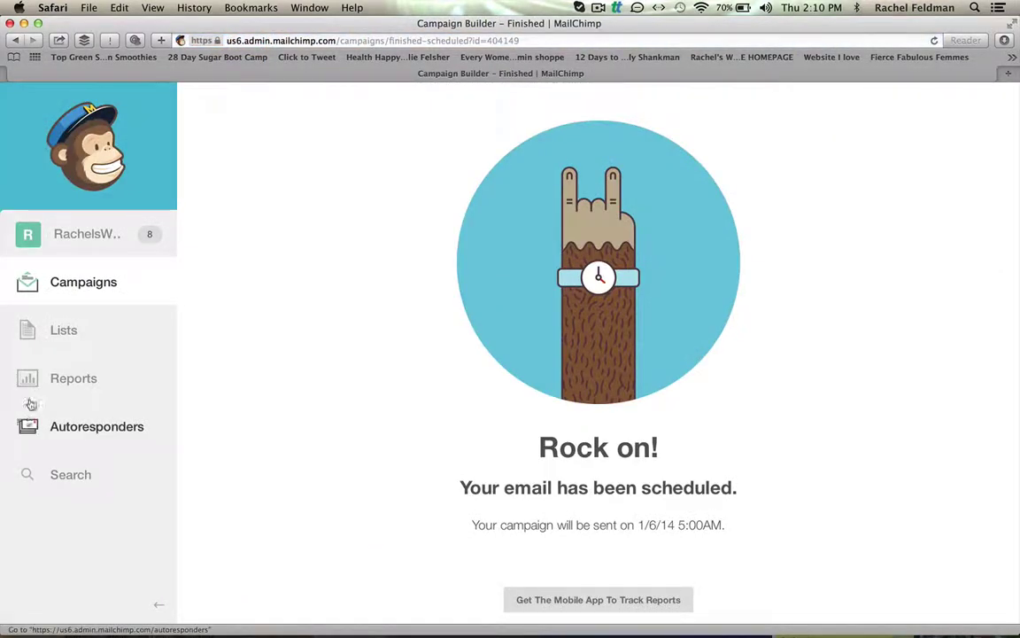
pyautogui.click(87, 284)
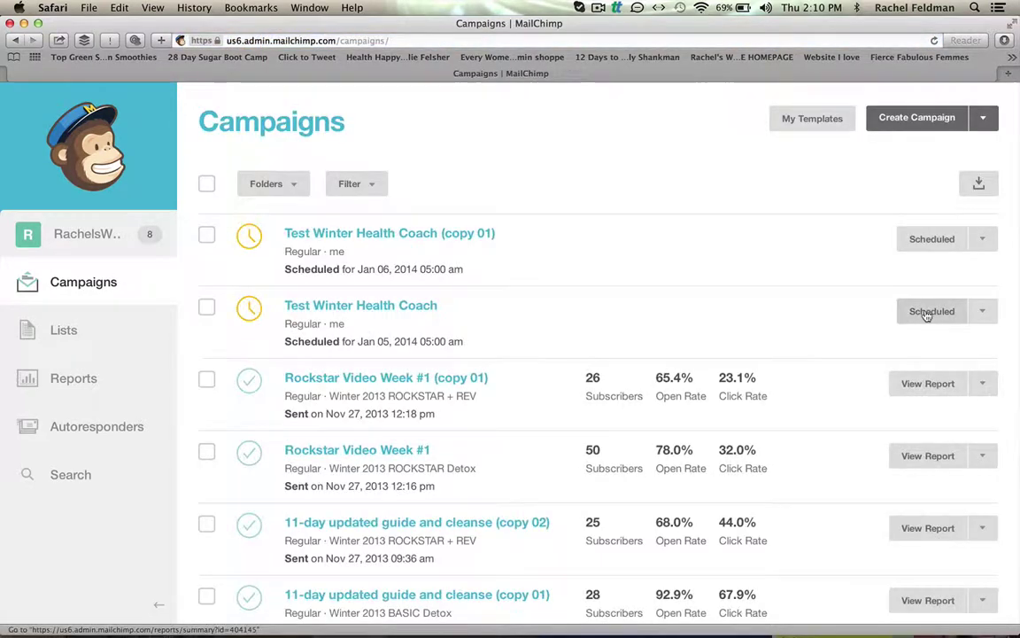
# Delete the original Test Winter Health Coach campaign scheduled for Jan 5
pyautogui.click(985, 313)
pyautogui.click(722, 332)
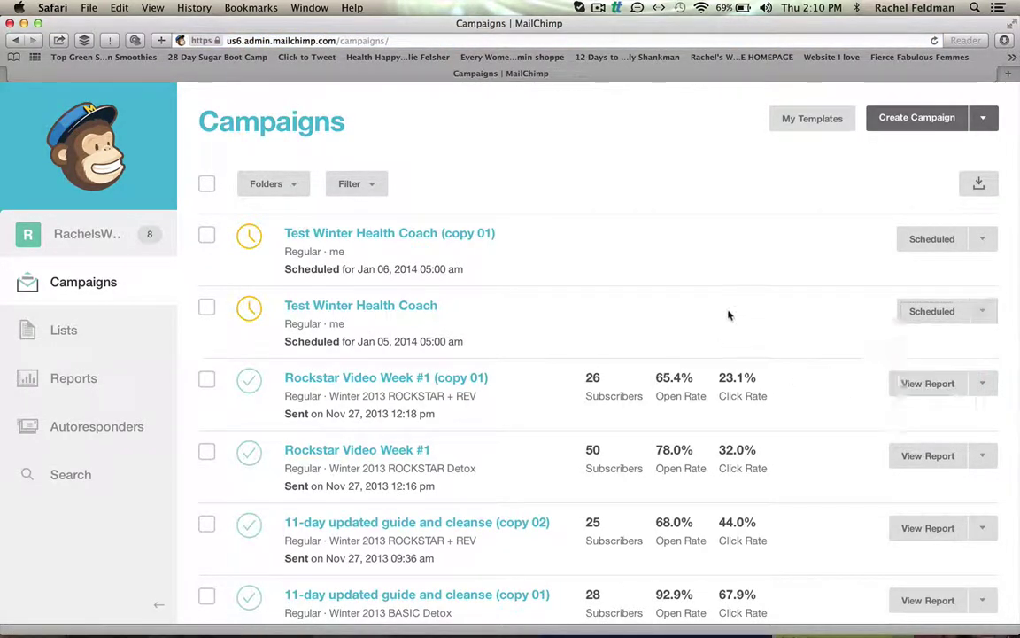
pyautogui.click(207, 307)
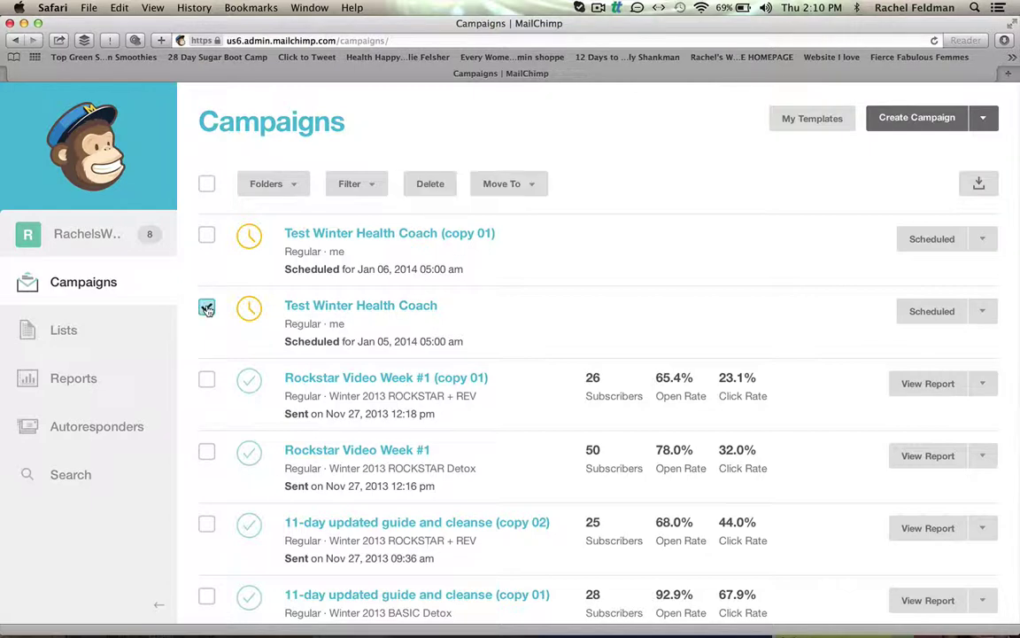
pyautogui.click(434, 185)
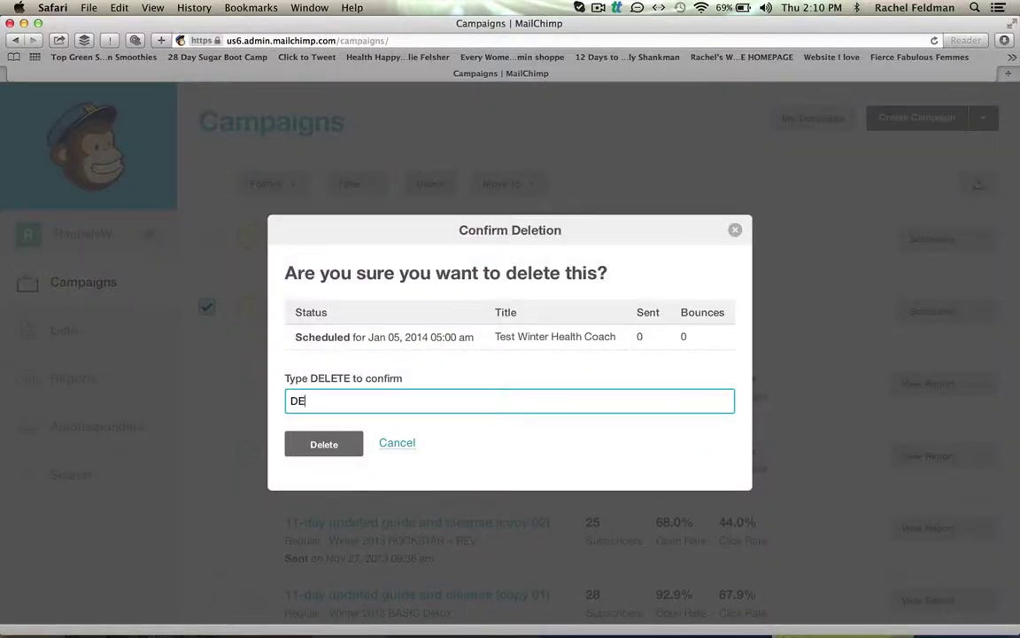
pyautogui.click(312, 452)
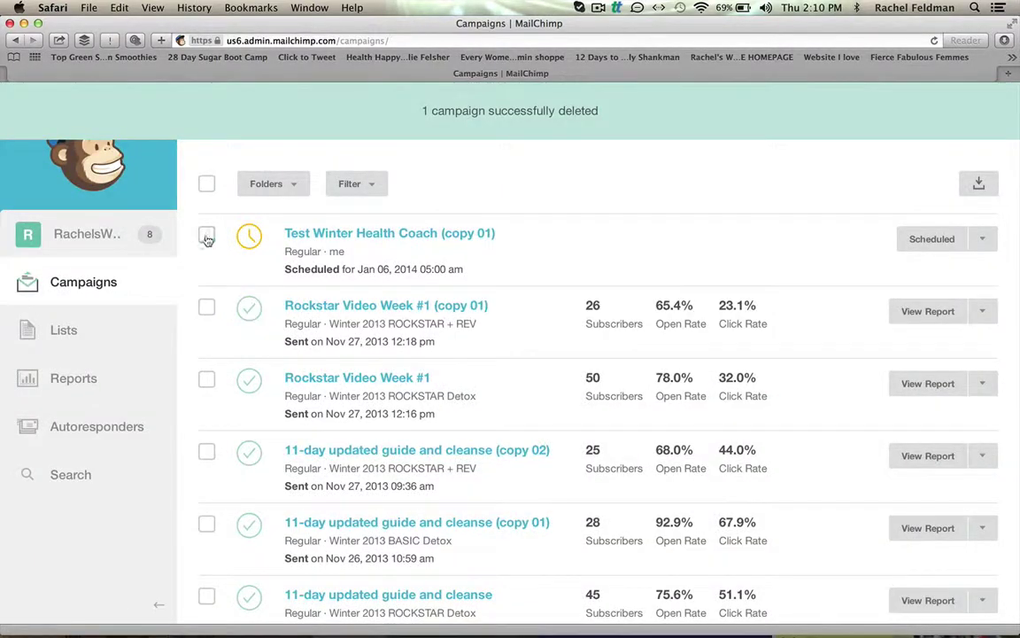
# Delete the Test Winter Health Coach (copy 01) campaign scheduled for Jan 6
pyautogui.click(207, 234)
pyautogui.click(430, 186)
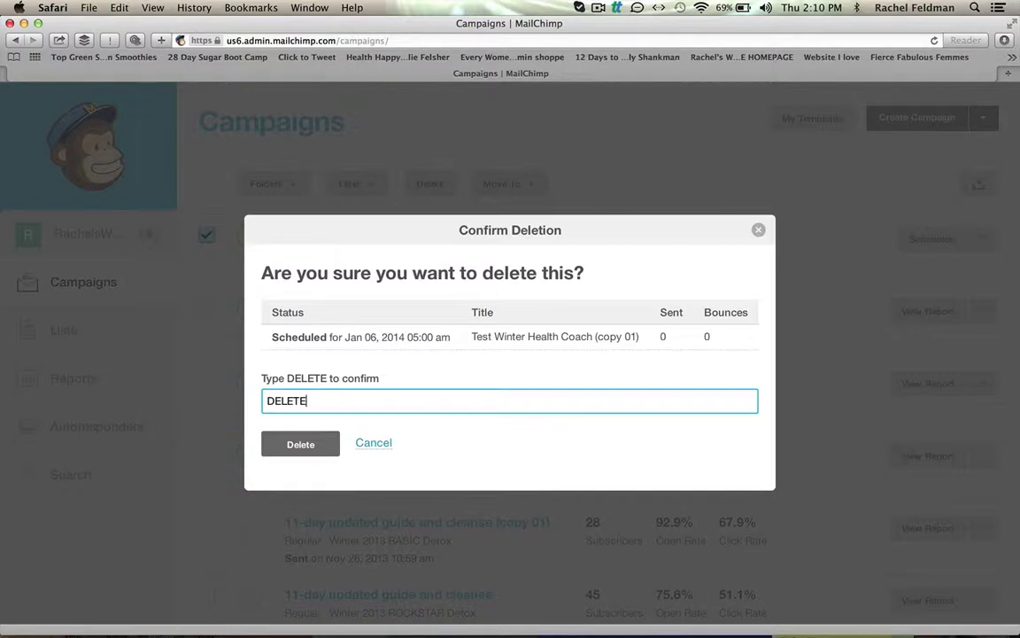
pyautogui.click(301, 442)
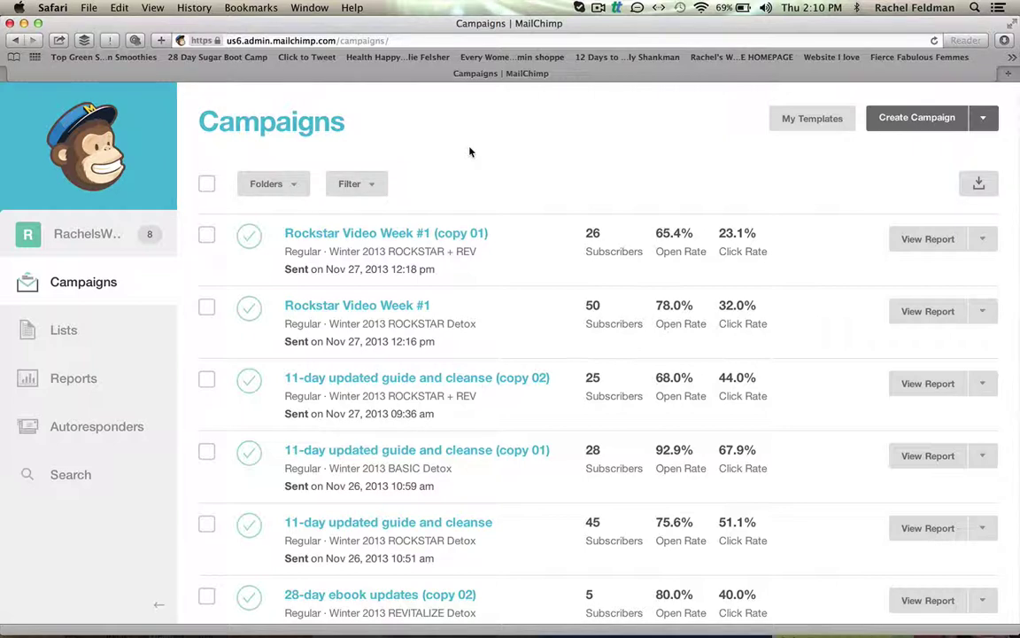
pyautogui.click(598, 8)
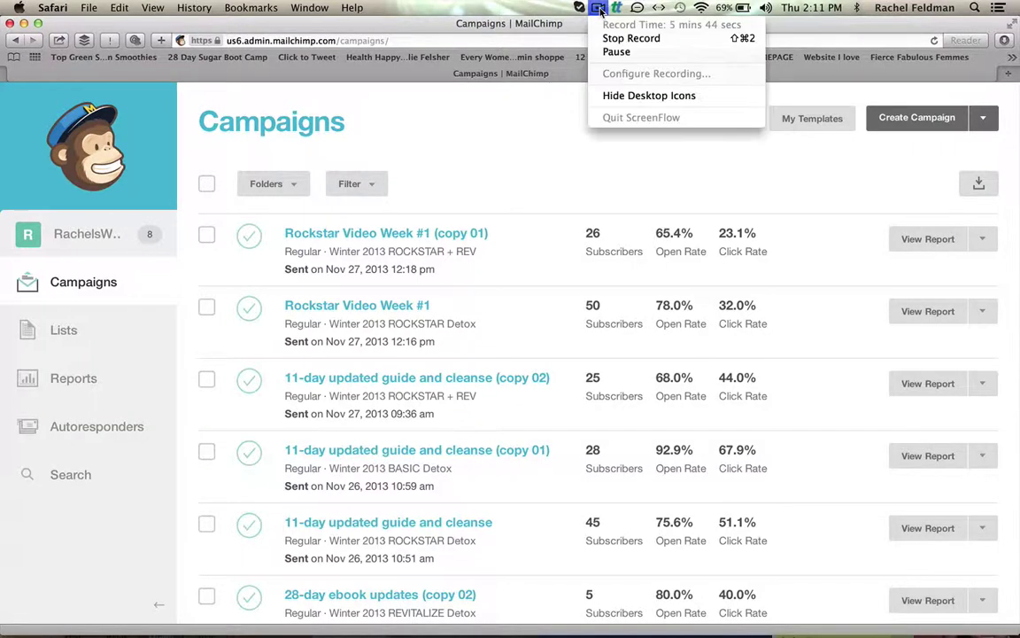